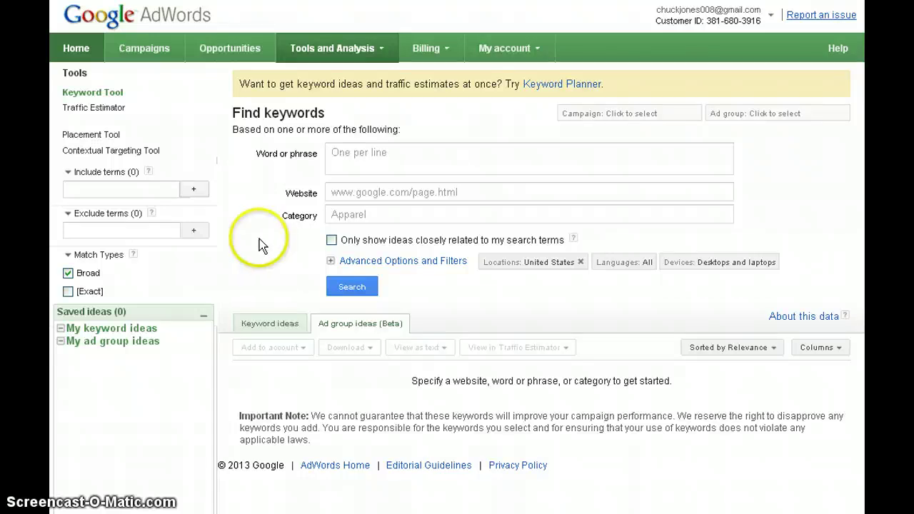
Place the cursor in the Keyword Tool's 'Word or phrase' field to enter a seed phrase.
click(347, 146)
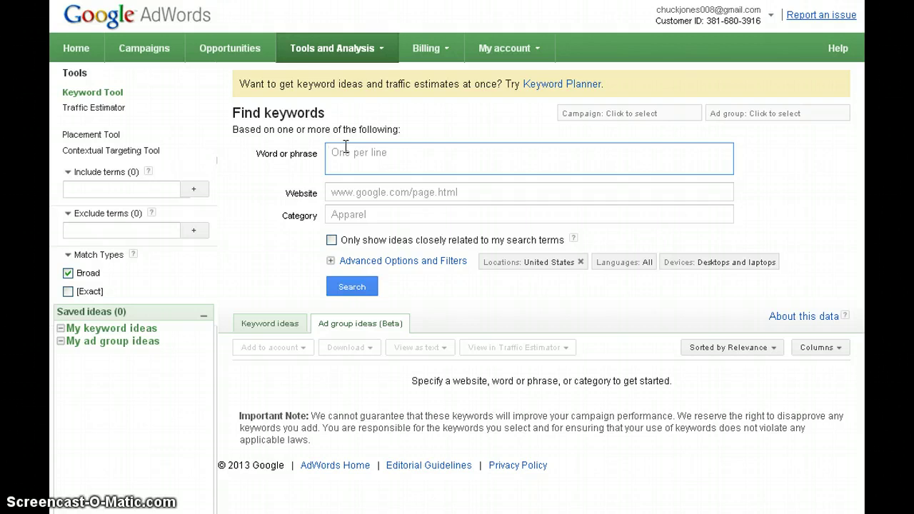
Enter 'roadside assistance', review the Match Types help, and run the keyword search.
text(roadside assistance)
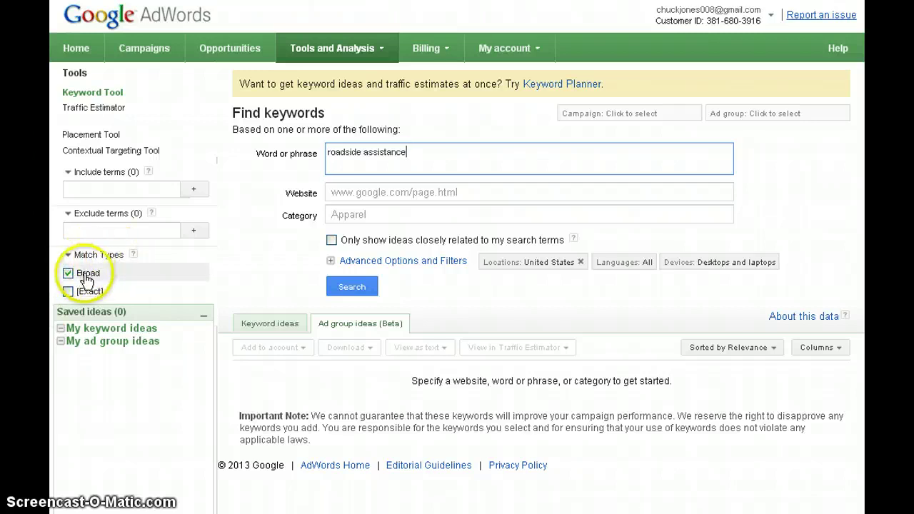
click(133, 255)
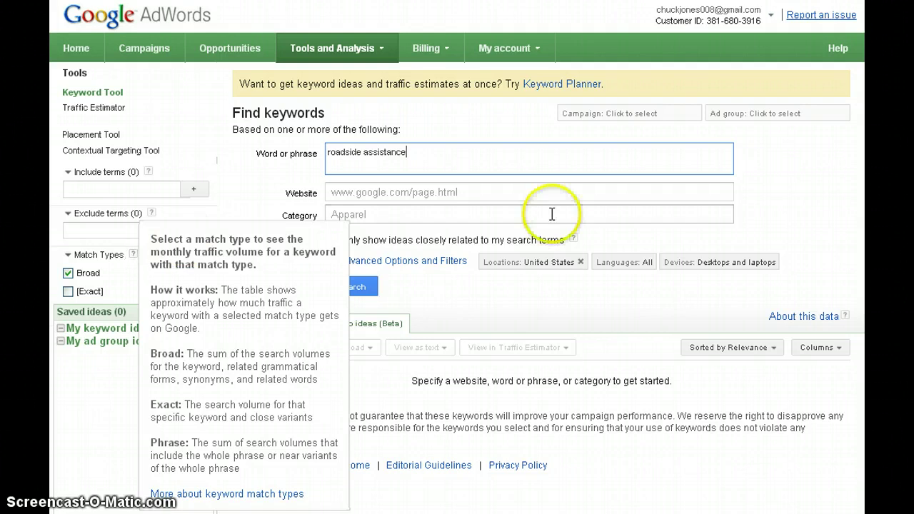
click(566, 104)
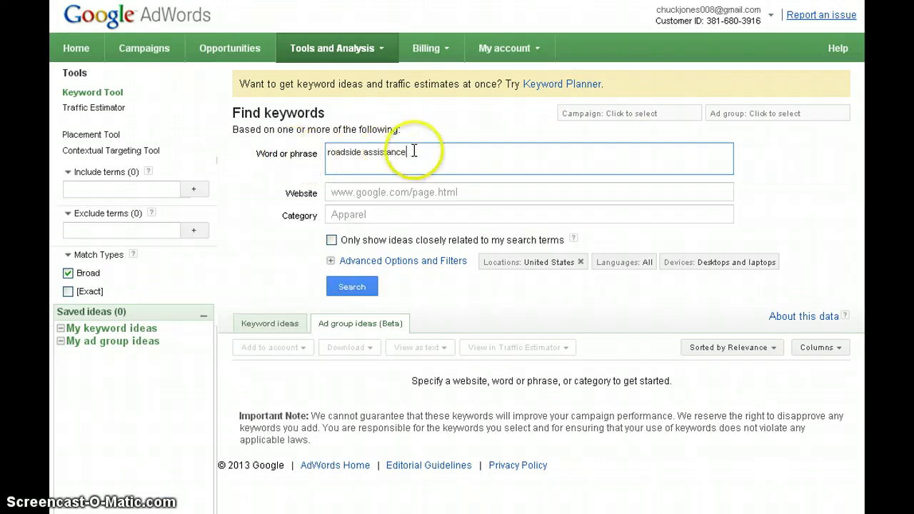
drag(413, 152, 282, 154)
click(233, 249)
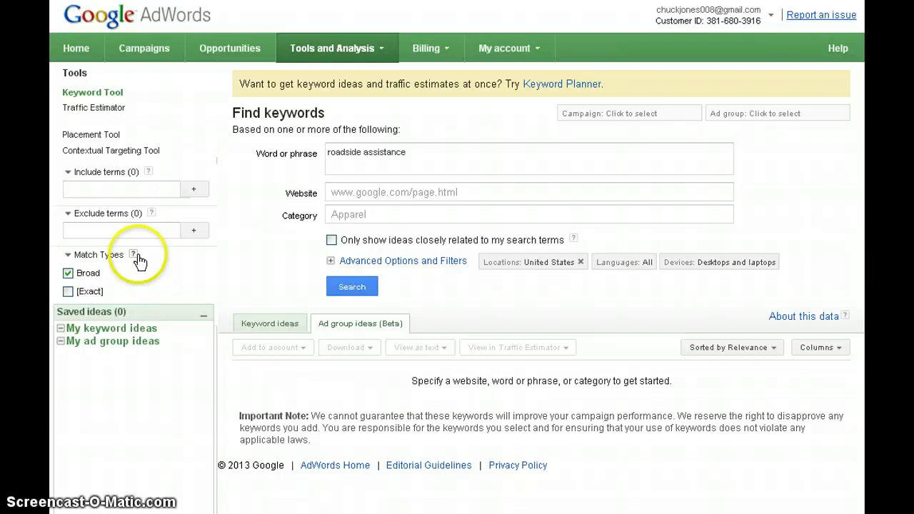
click(133, 254)
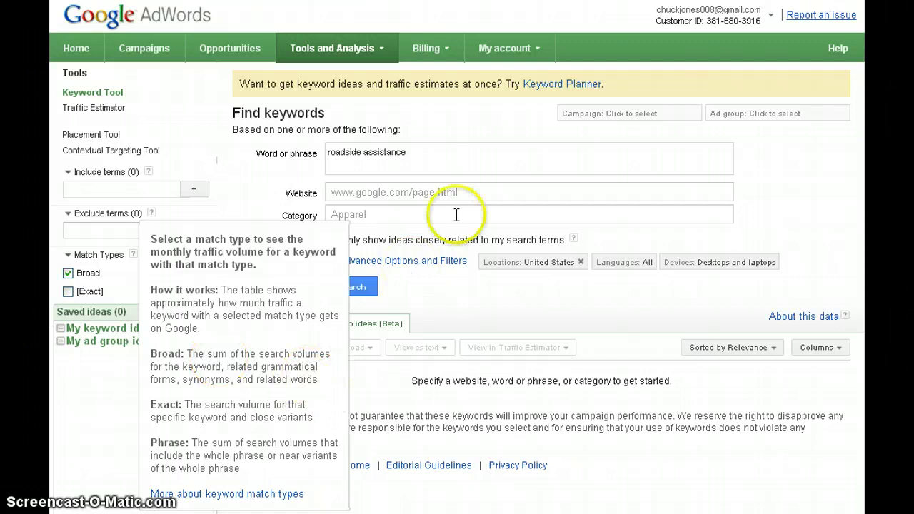
click(352, 182)
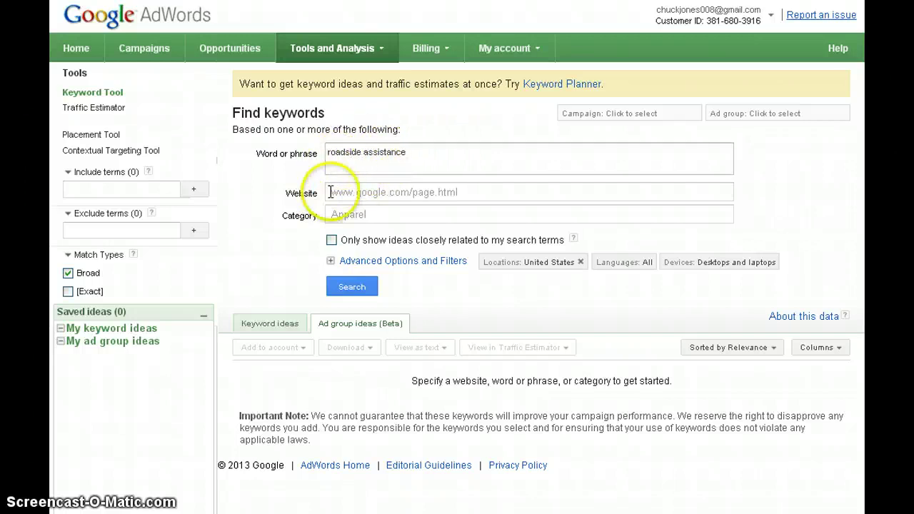
click(343, 287)
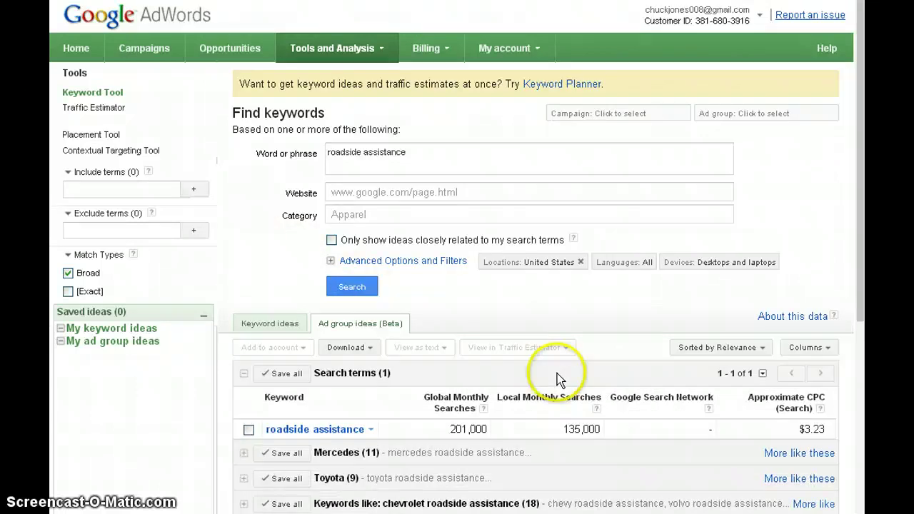
Show the 727 individual keyword ideas for roadside assistance, such as usaa roadside assistance.
scroll(558, 379, down, 3)
scroll(558, 377, down, 1)
scroll(558, 375, up, 3)
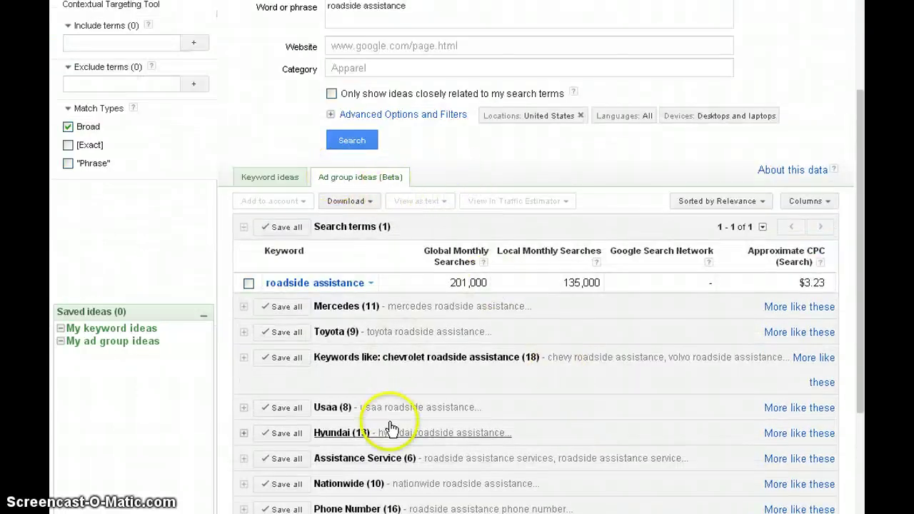
scroll(419, 455, down, 1)
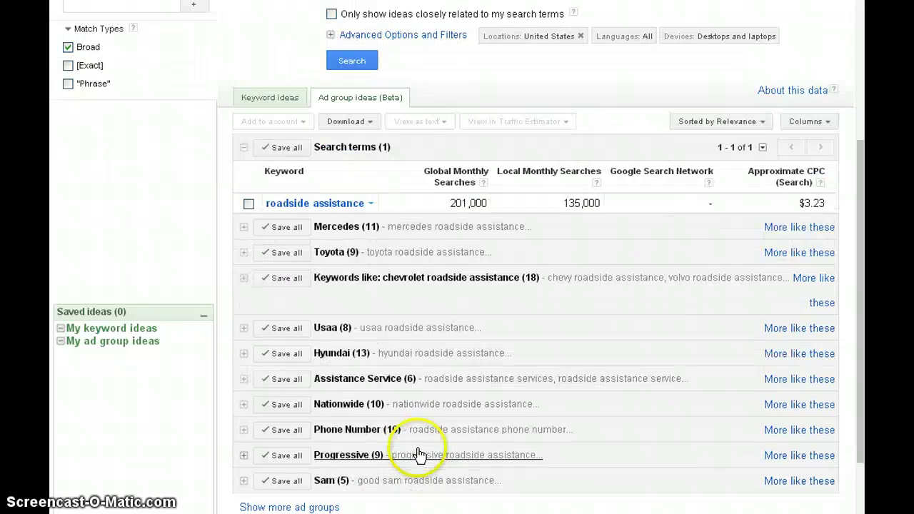
scroll(500, 393, up, 2)
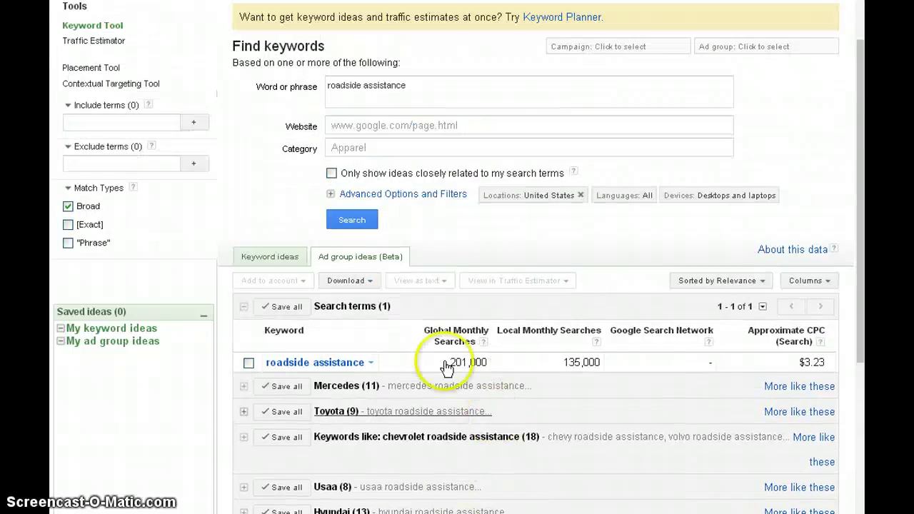
click(269, 258)
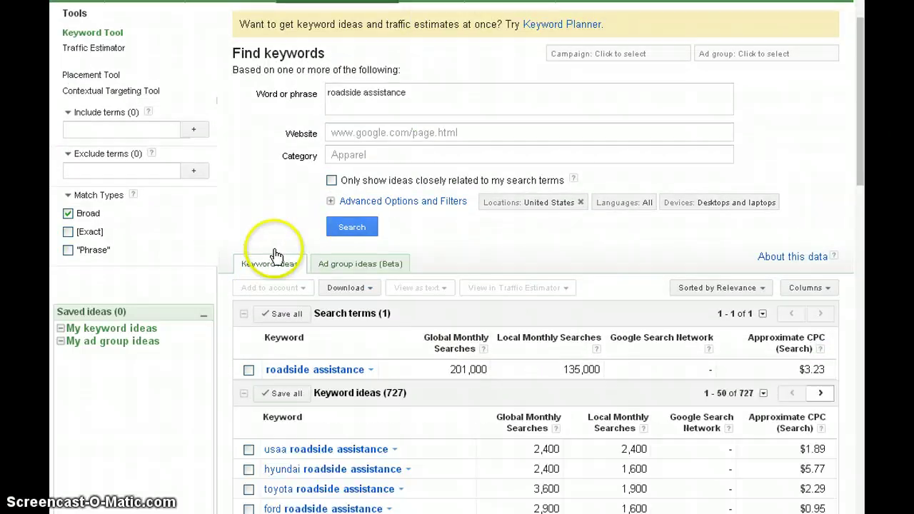
scroll(572, 210, down, 3)
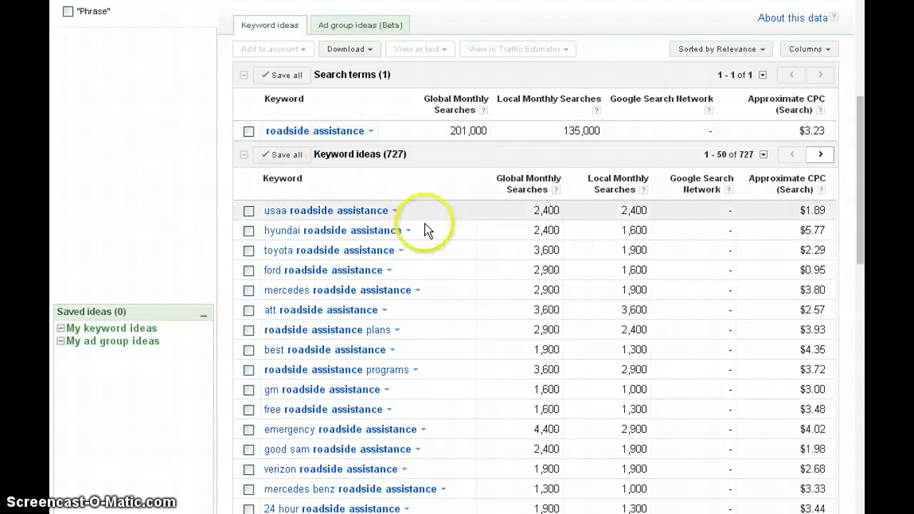
scroll(425, 224, up, 2)
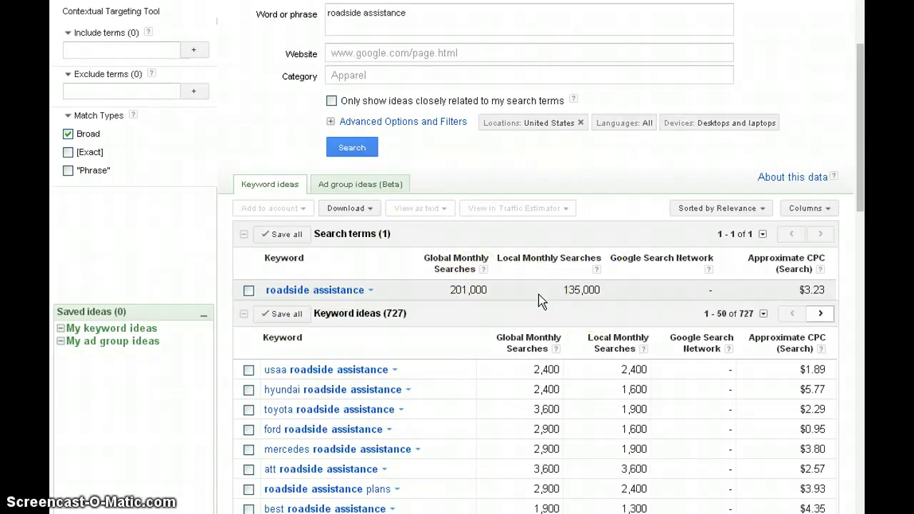
Review the Broad-match ideas, including emergency roadside assistance at 4,400 searches and $4.02 CPC.
click(550, 250)
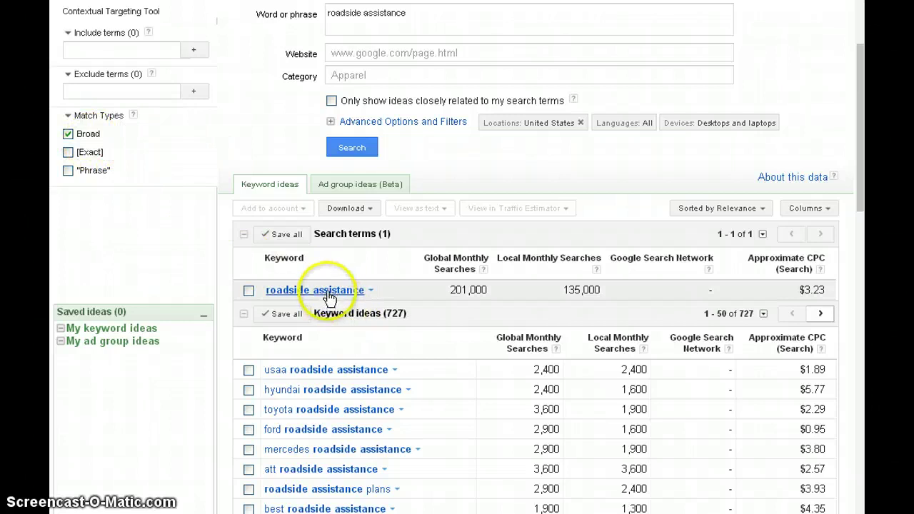
scroll(364, 429, down, 5)
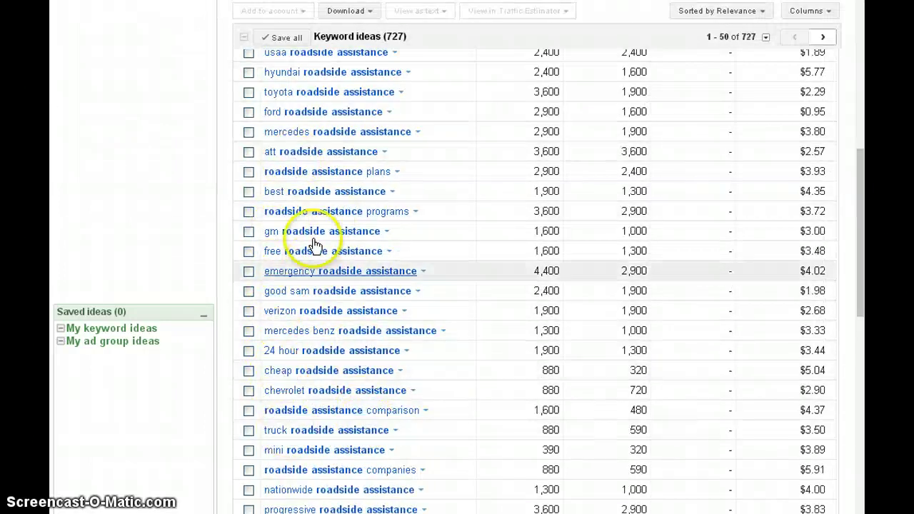
scroll(350, 292, up, 4)
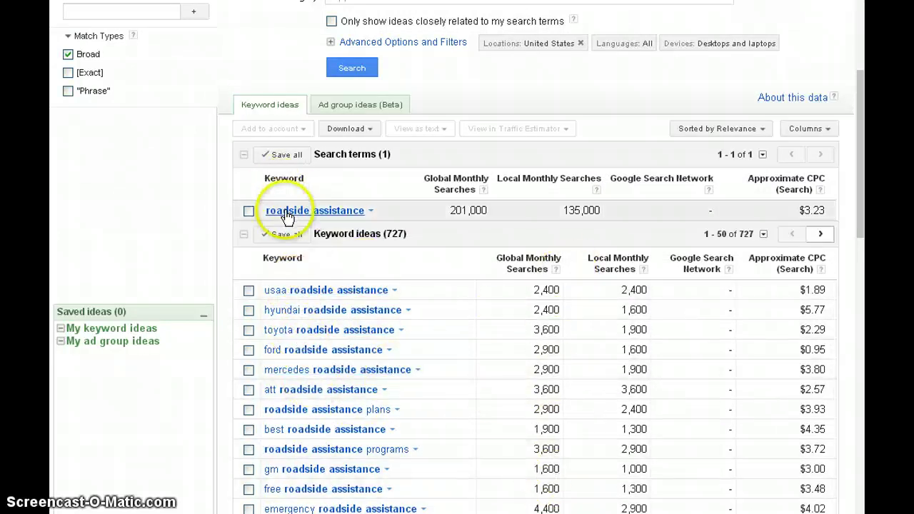
scroll(443, 386, up, 2)
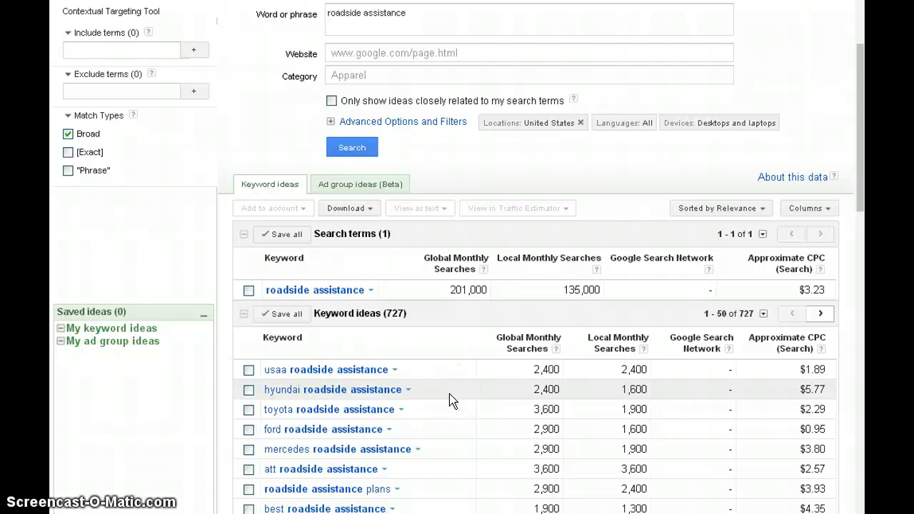
Switch Match Types from Broad to Exact, giving [roadside assistance] 18,100 global searches, $5.75 CPC.
click(68, 135)
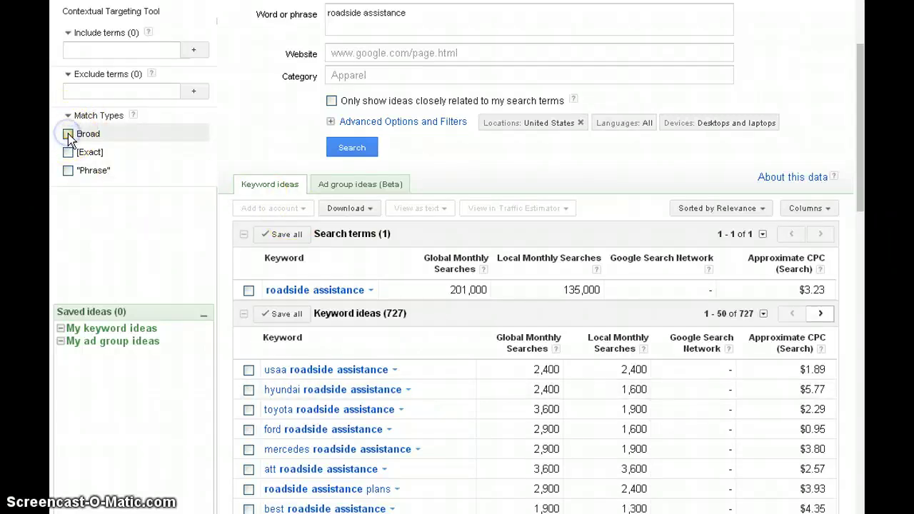
click(68, 152)
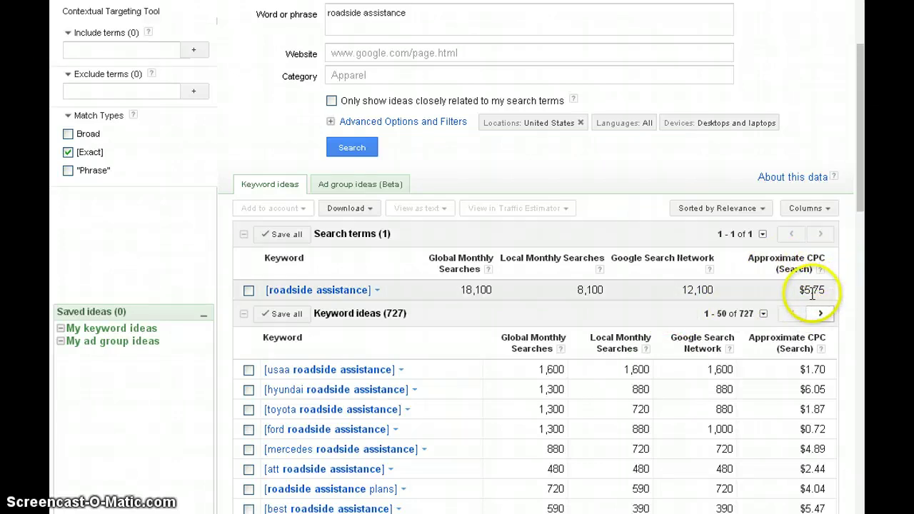
scroll(786, 289, up, 2)
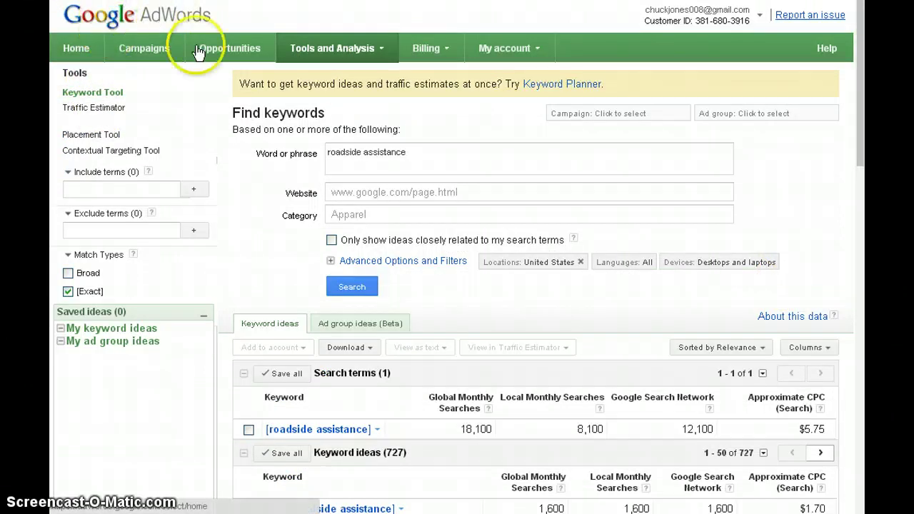
scroll(664, 265, down, 3)
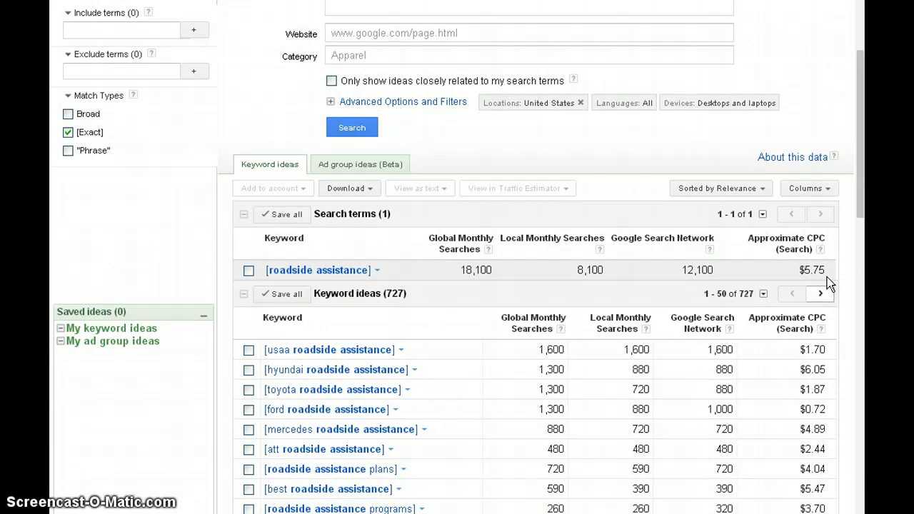
click(821, 249)
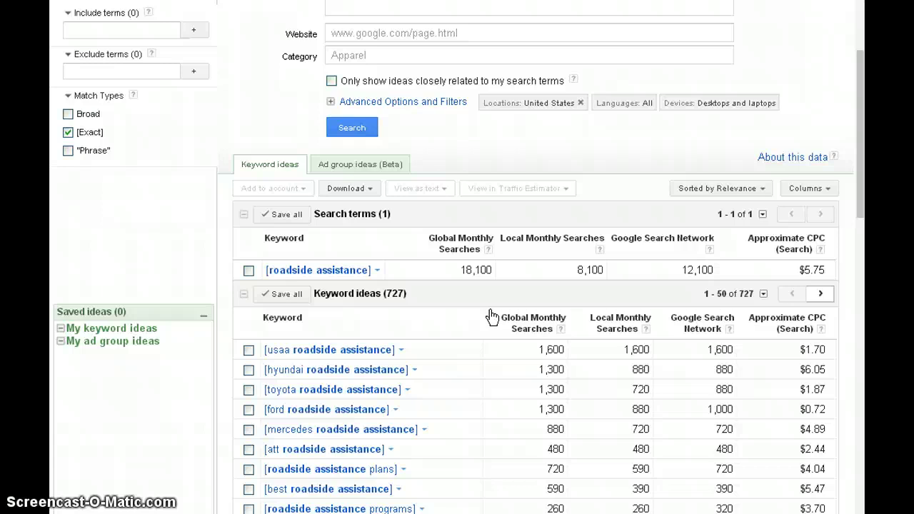
click(861, 271)
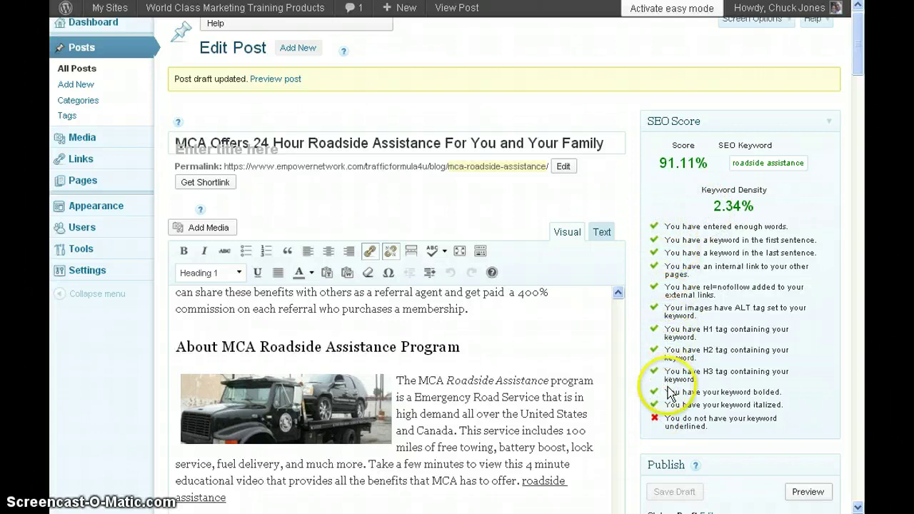
Scroll through the draft and its SEO checklist, where only the underline check fails at 91.11%.
scroll(427, 422, down, 5)
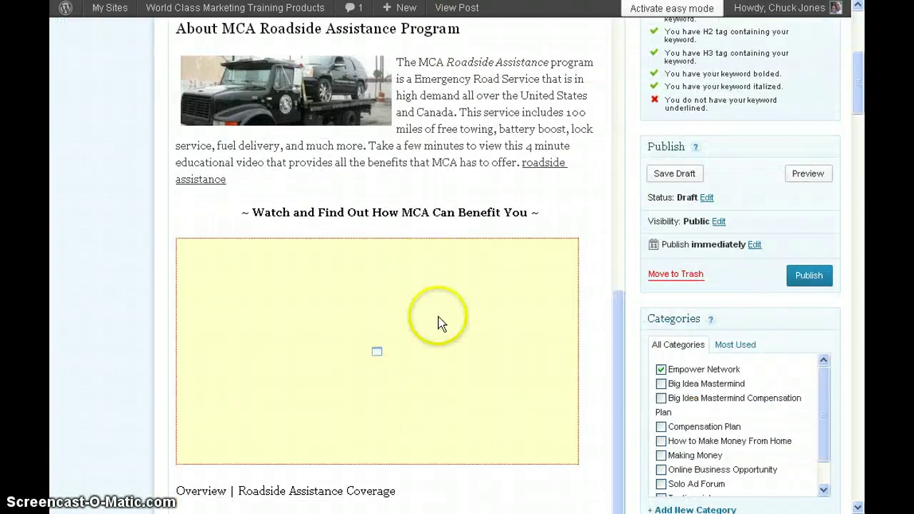
scroll(439, 322, down, 3)
scroll(490, 285, up, 10)
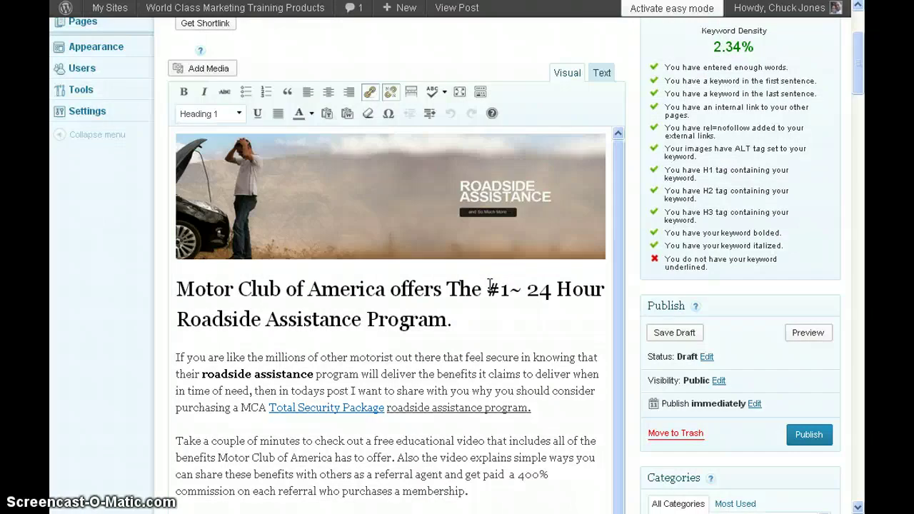
scroll(491, 284, up, 3)
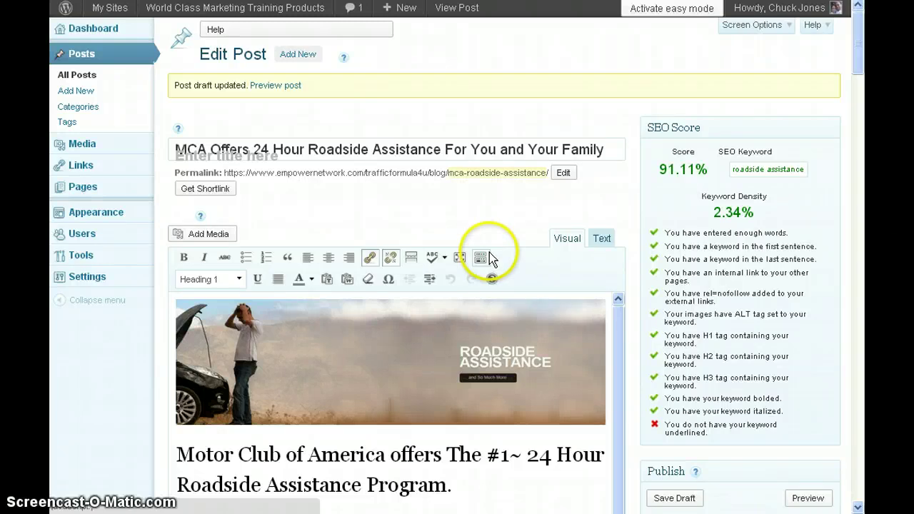
Keep the permalink slug as mca-roadside-assistance and save the draft.
click(482, 257)
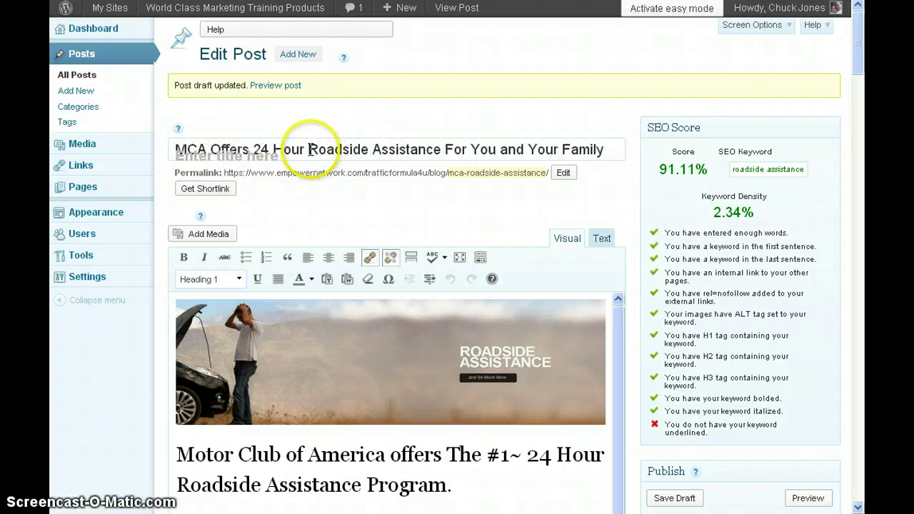
drag(308, 148, 443, 147)
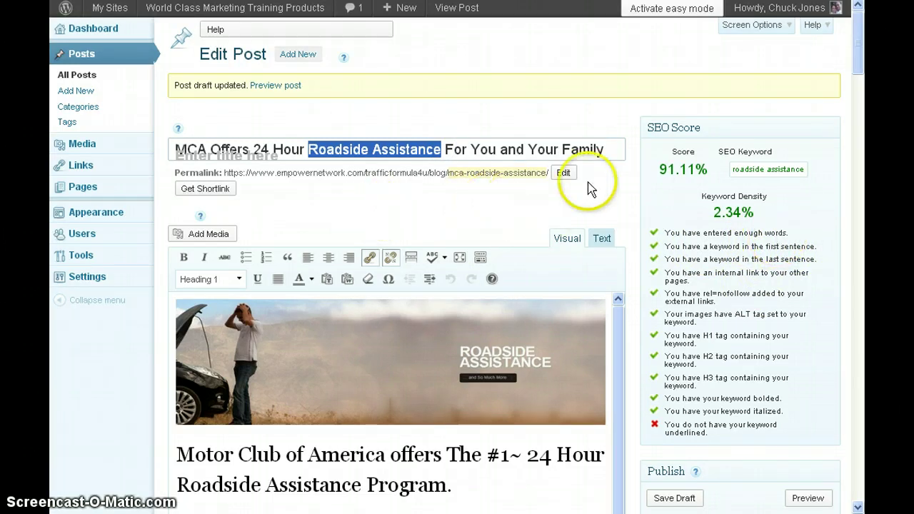
click(565, 176)
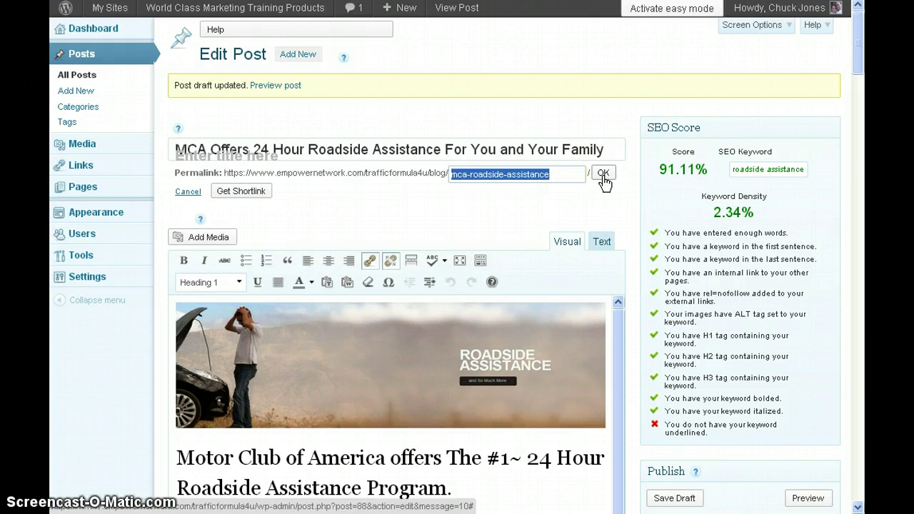
click(492, 183)
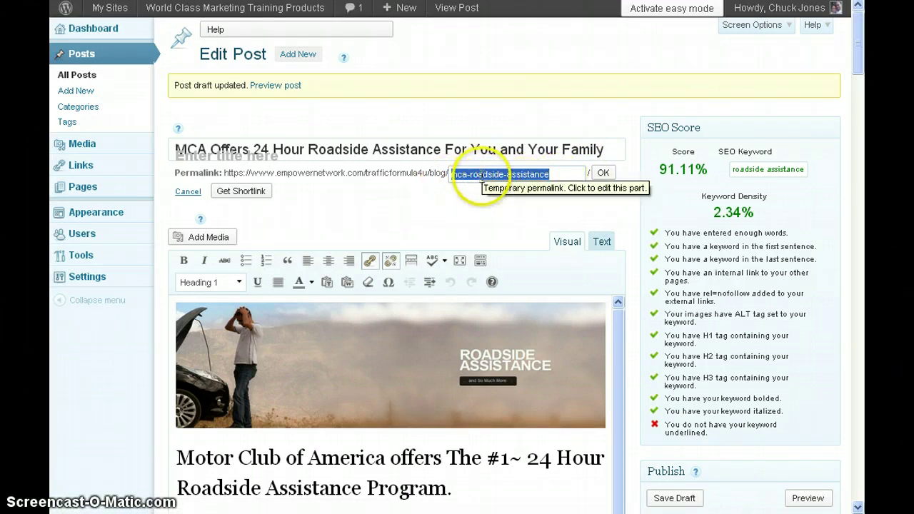
click(604, 174)
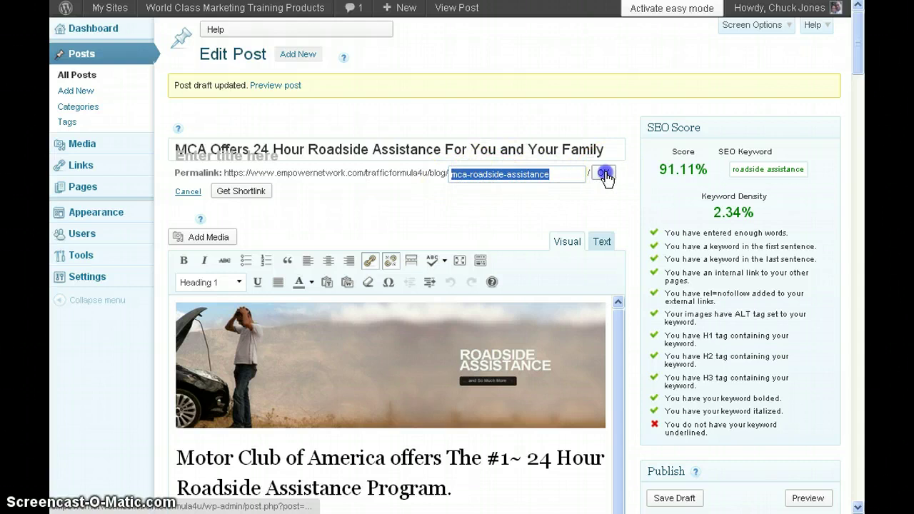
scroll(643, 240, down, 3)
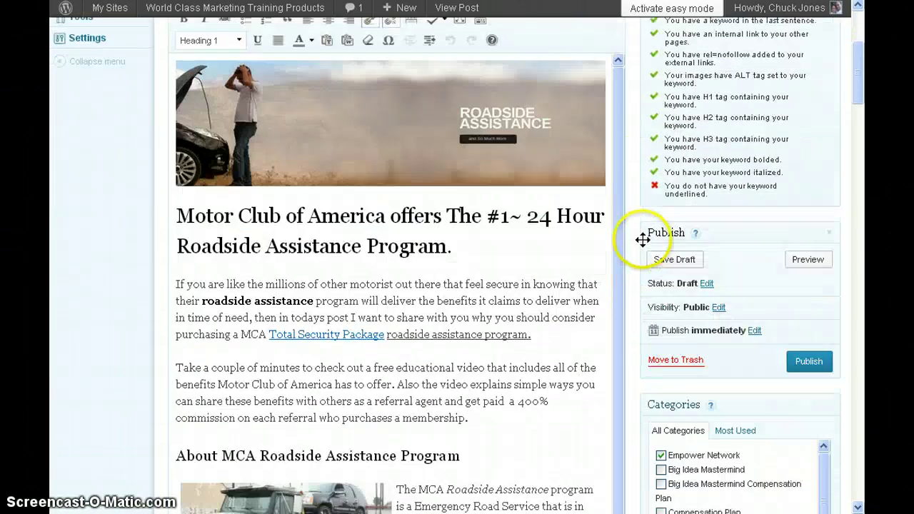
click(677, 261)
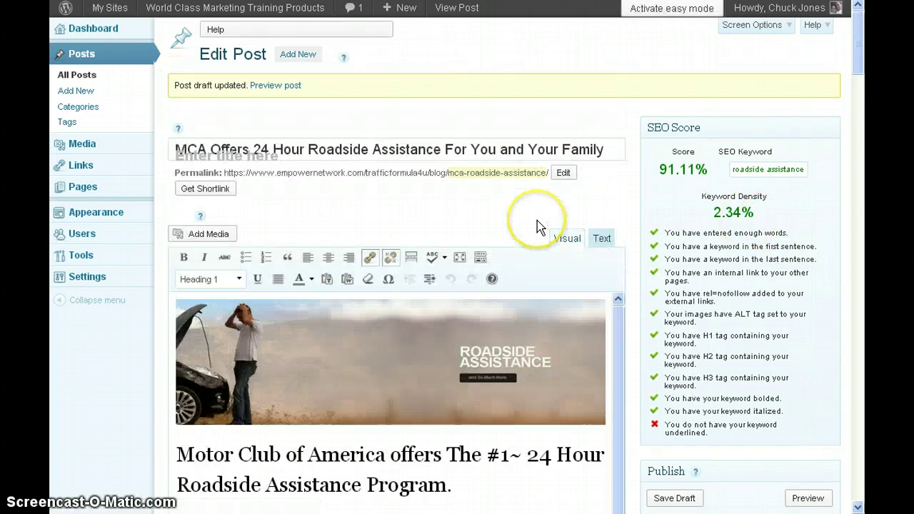
scroll(538, 227, down, 2)
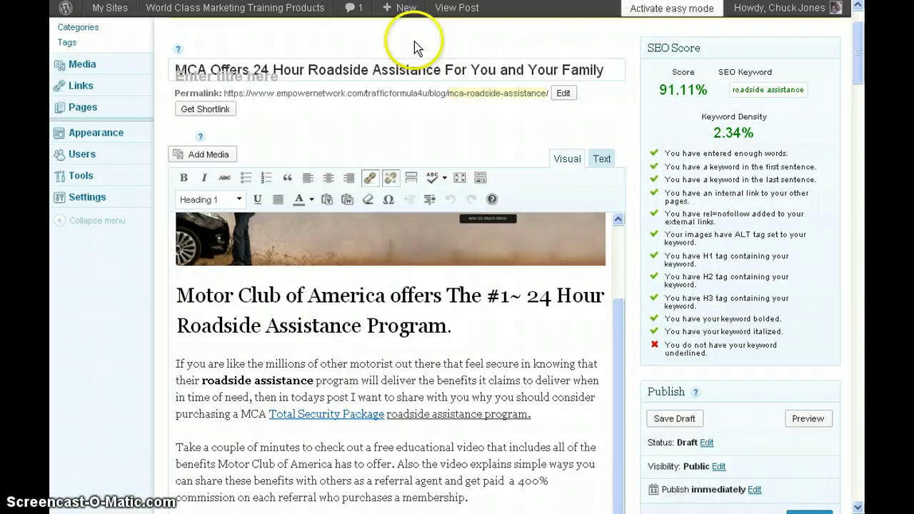
scroll(339, 245, up, 5)
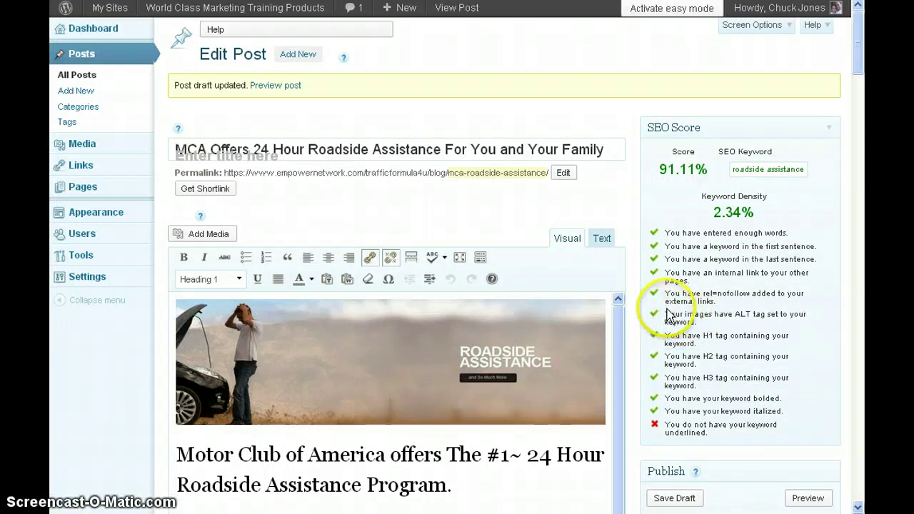
drag(663, 316, 683, 309)
drag(764, 312, 791, 309)
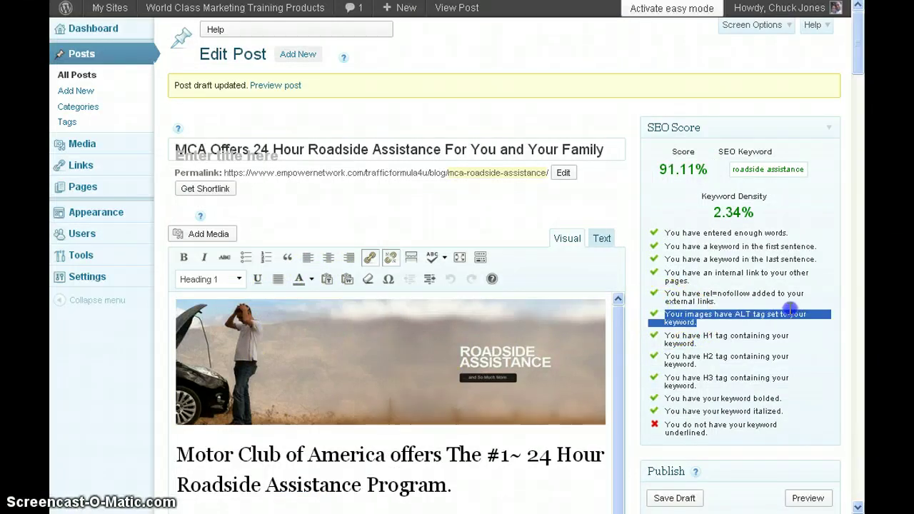
Confirm the banner image's alternative text reads 'roadside assistance' and apply its settings.
click(813, 306)
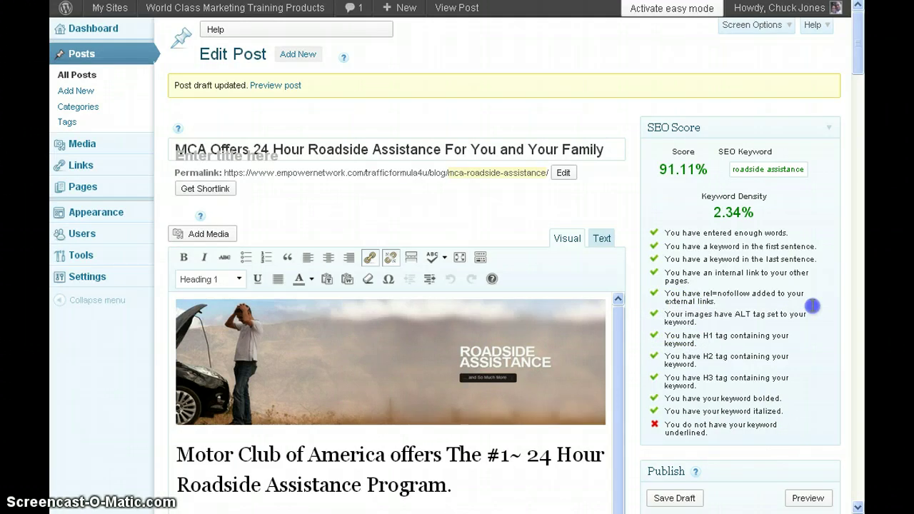
click(215, 336)
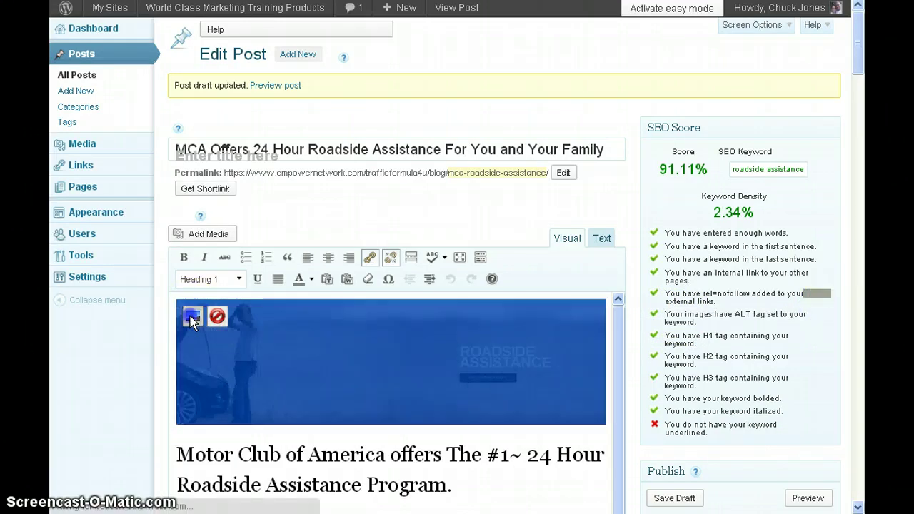
click(193, 317)
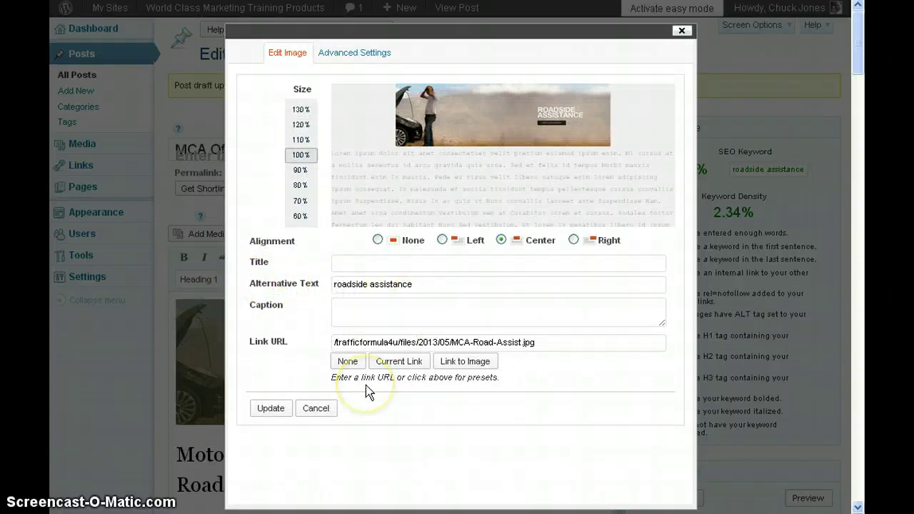
click(270, 408)
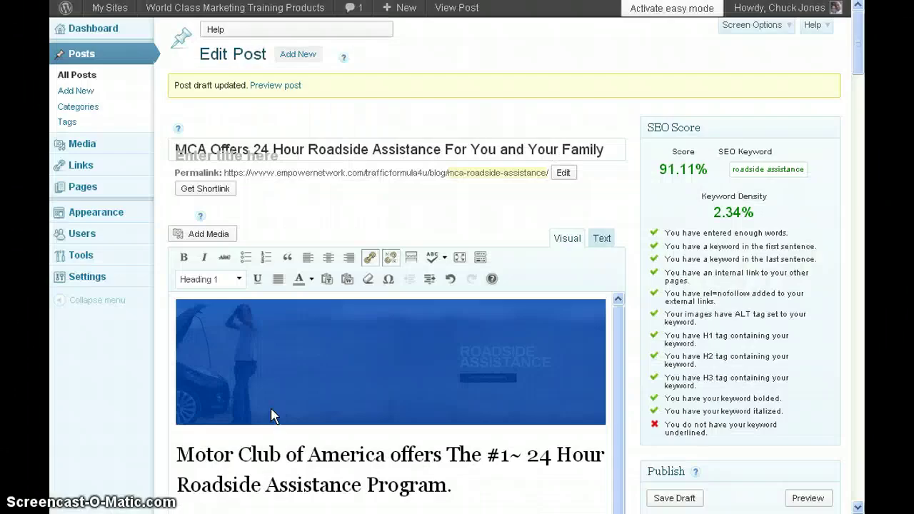
scroll(518, 286, down, 2)
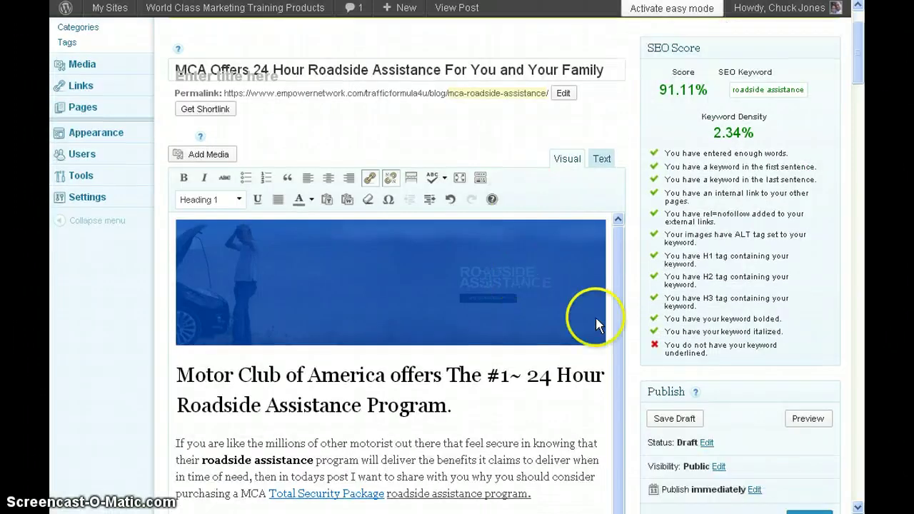
click(671, 425)
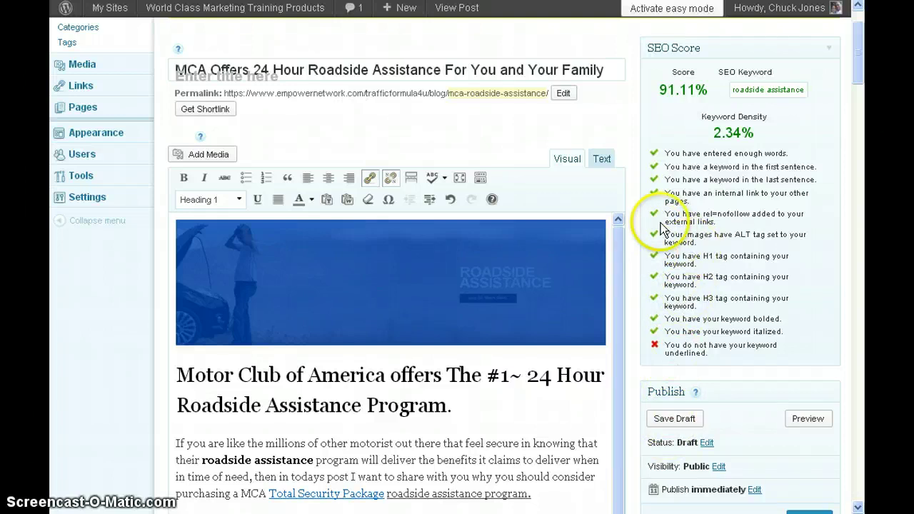
scroll(446, 343, down, 2)
scroll(446, 343, up, 1)
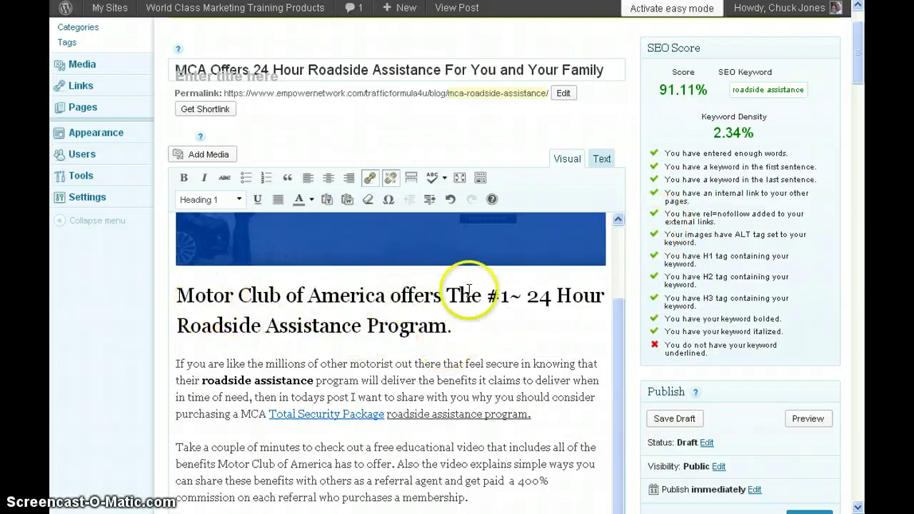
click(215, 301)
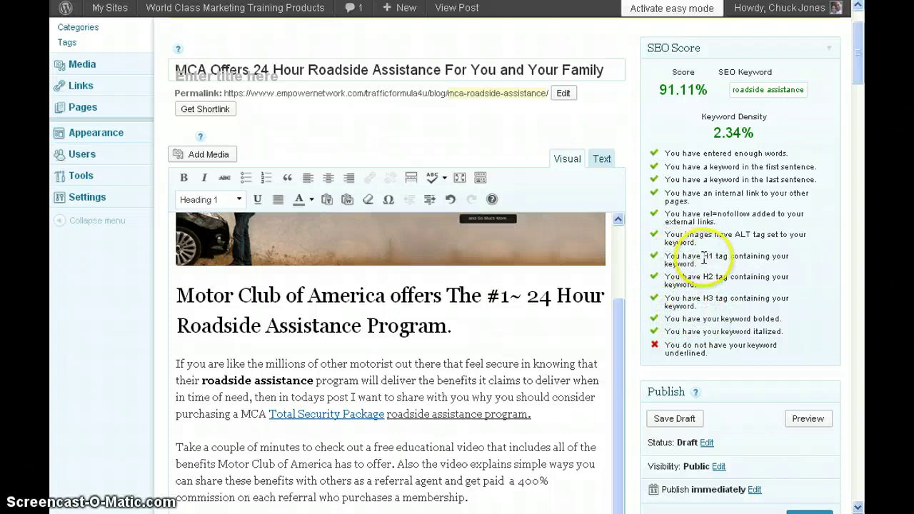
drag(696, 264, 783, 277)
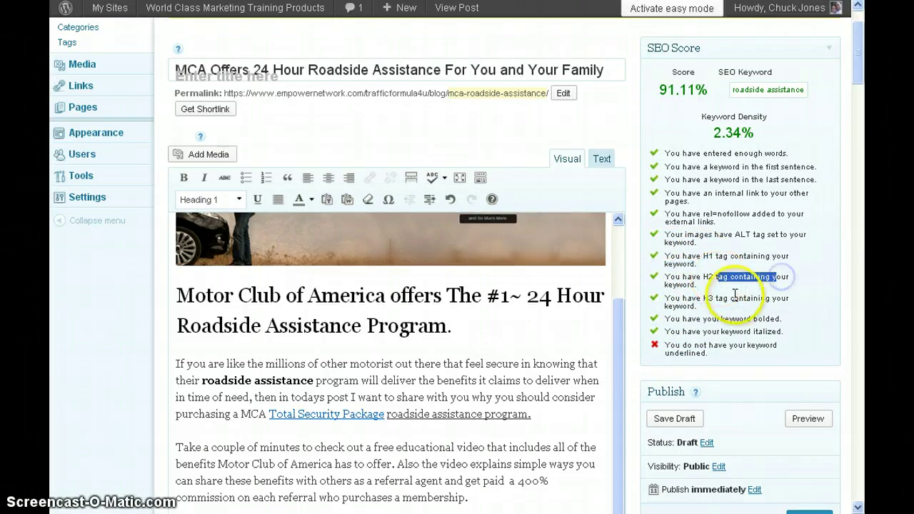
drag(717, 299, 727, 298)
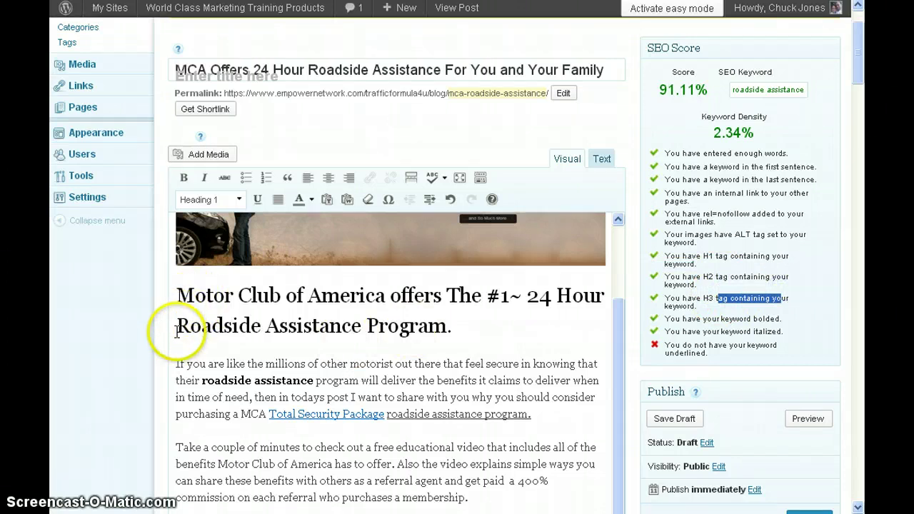
drag(177, 327, 362, 327)
scroll(362, 349, down, 3)
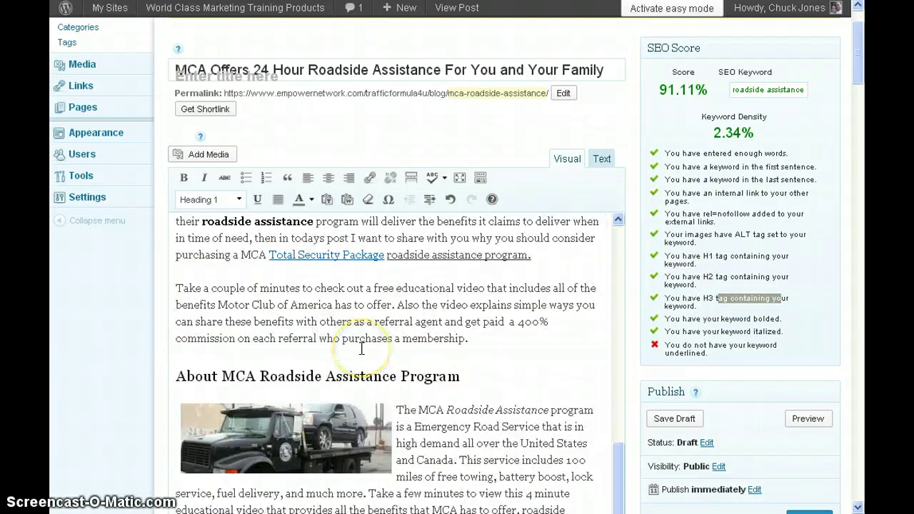
scroll(362, 349, down, 2)
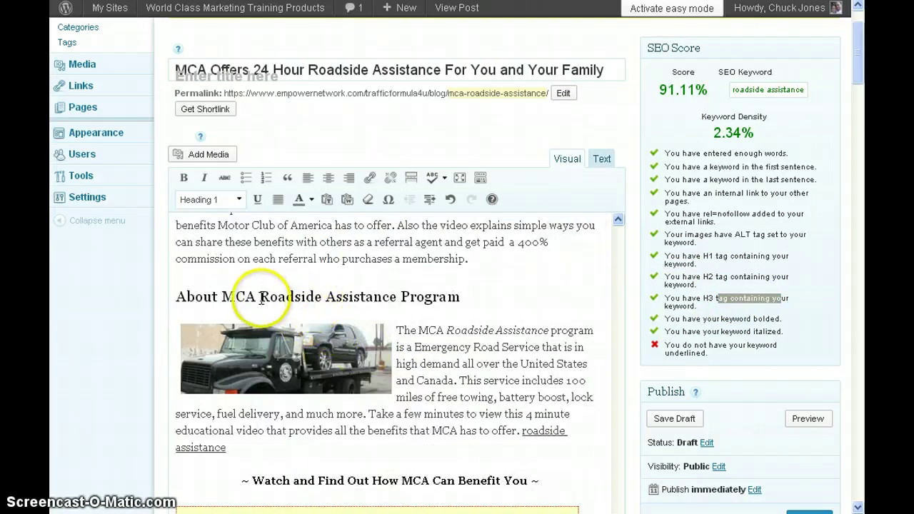
drag(261, 299, 398, 296)
scroll(435, 326, down, 10)
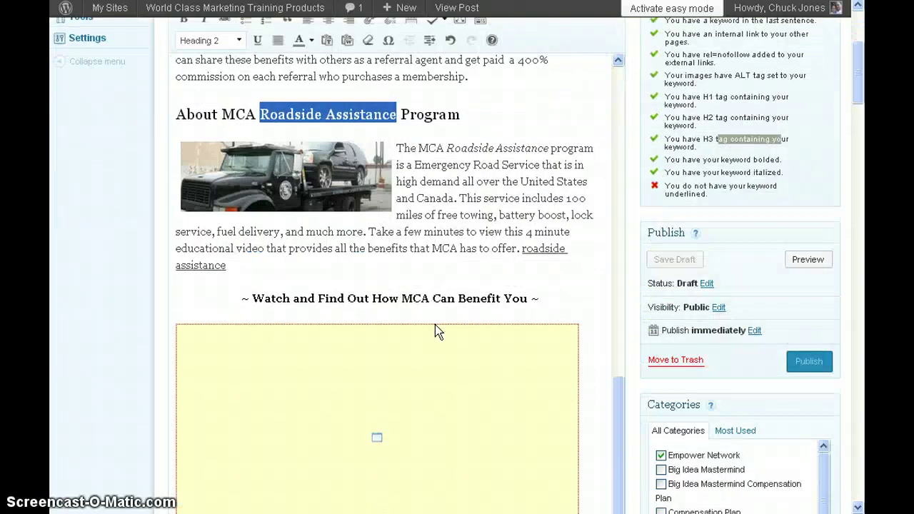
drag(237, 338, 405, 339)
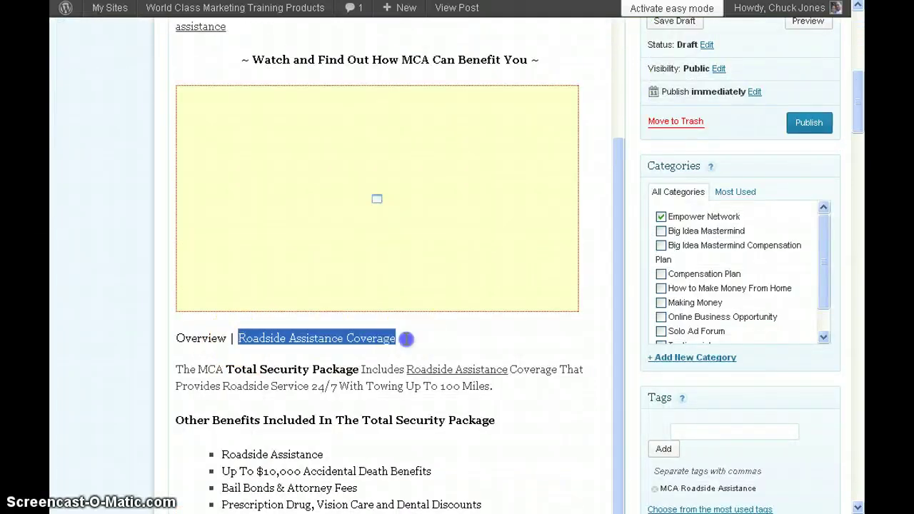
click(546, 347)
scroll(586, 334, up, 8)
scroll(585, 335, up, 5)
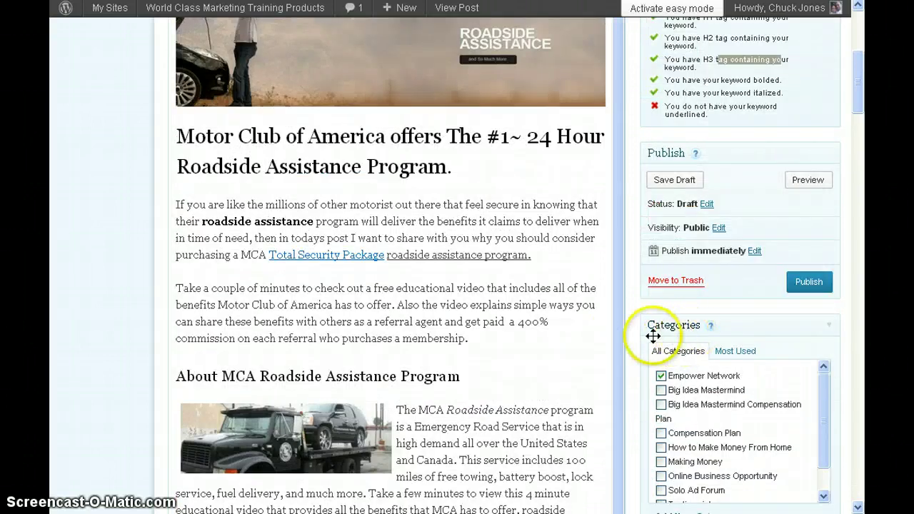
scroll(687, 243, up, 2)
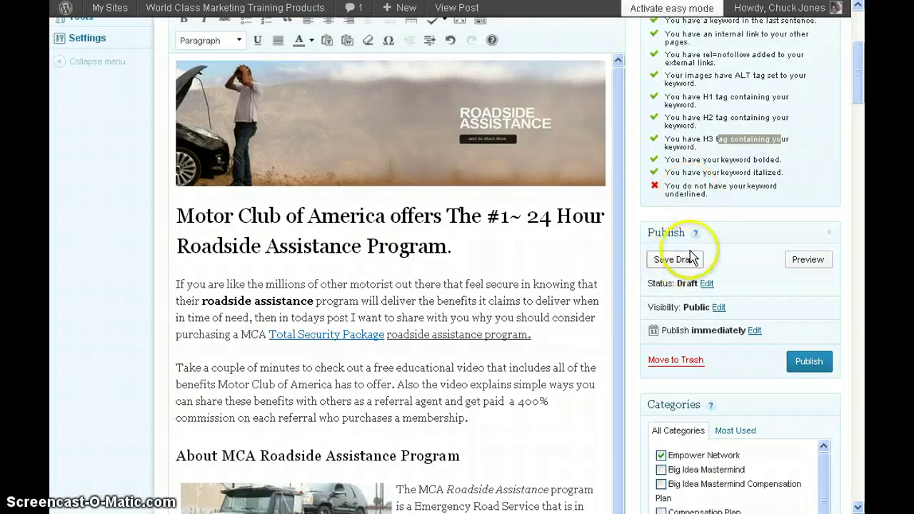
scroll(766, 220, up, 2)
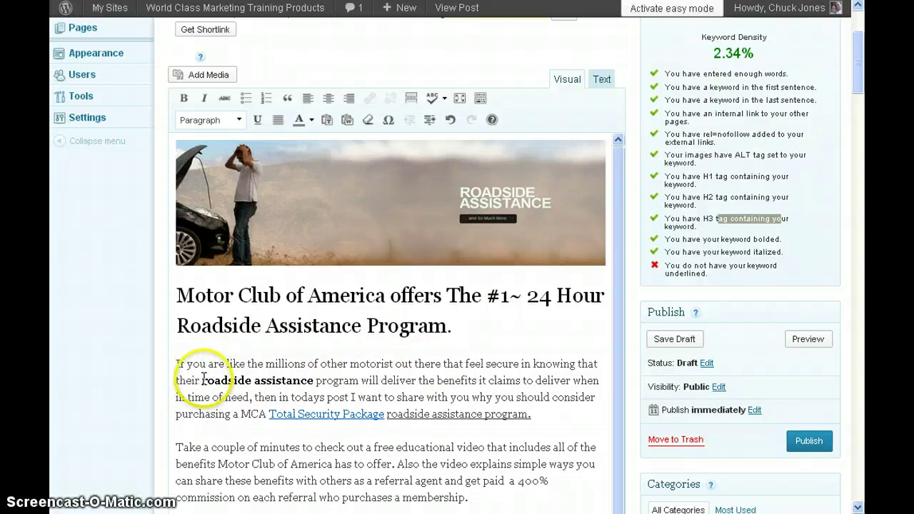
Italicize 'Roadside Assistance' in the About MCA paragraph and select the closing 'roadside assistance' phrase.
drag(202, 379, 315, 380)
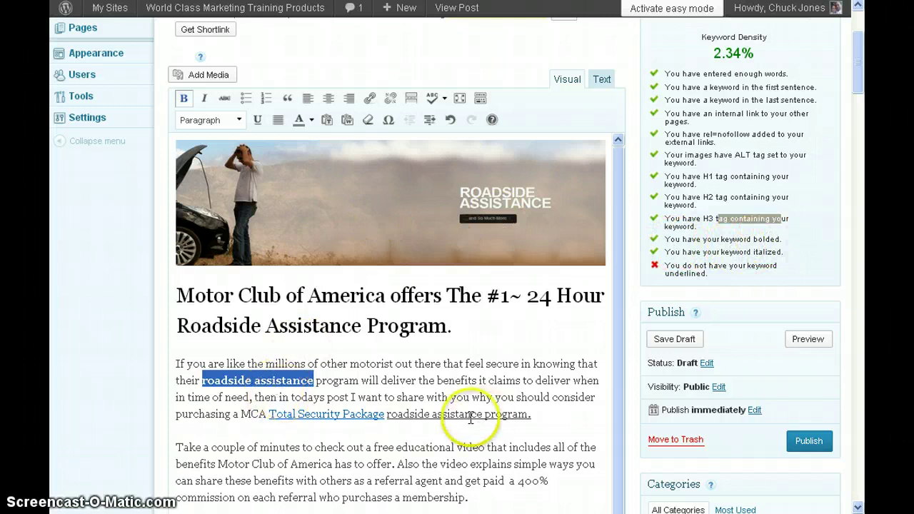
click(780, 251)
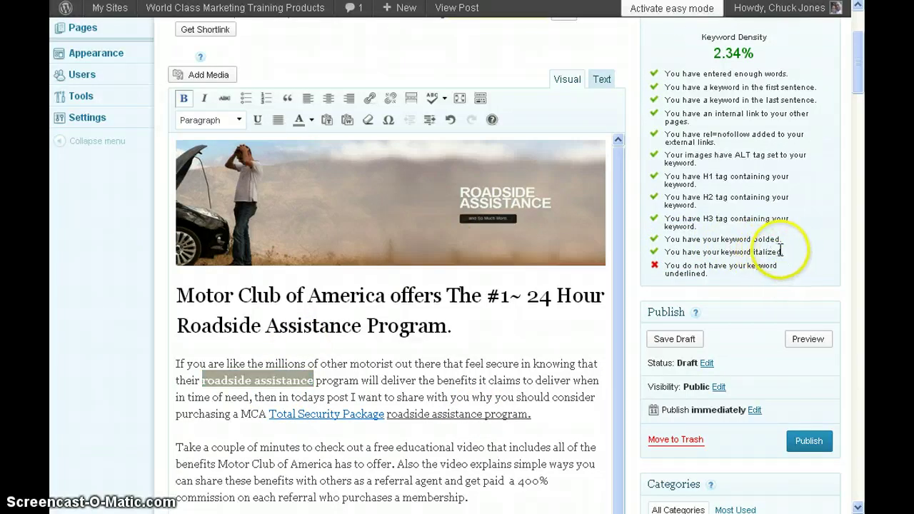
scroll(473, 389, down, 5)
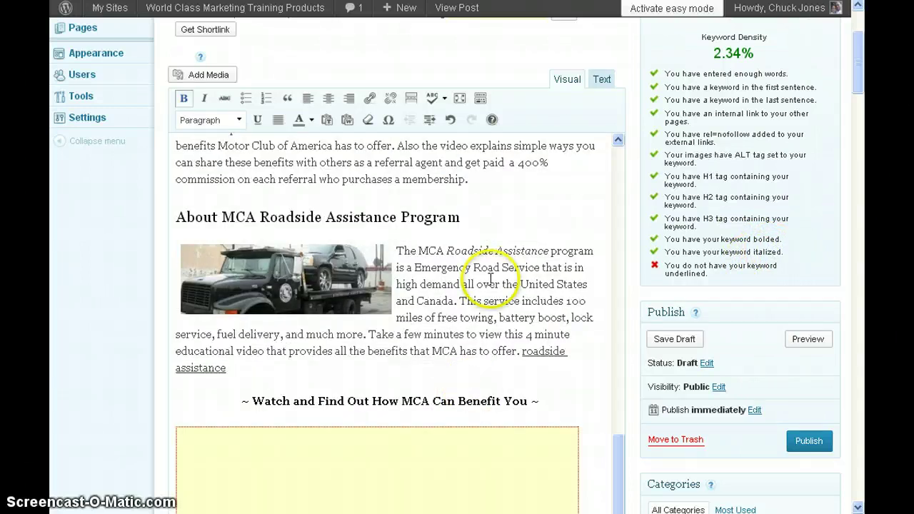
drag(448, 251, 549, 250)
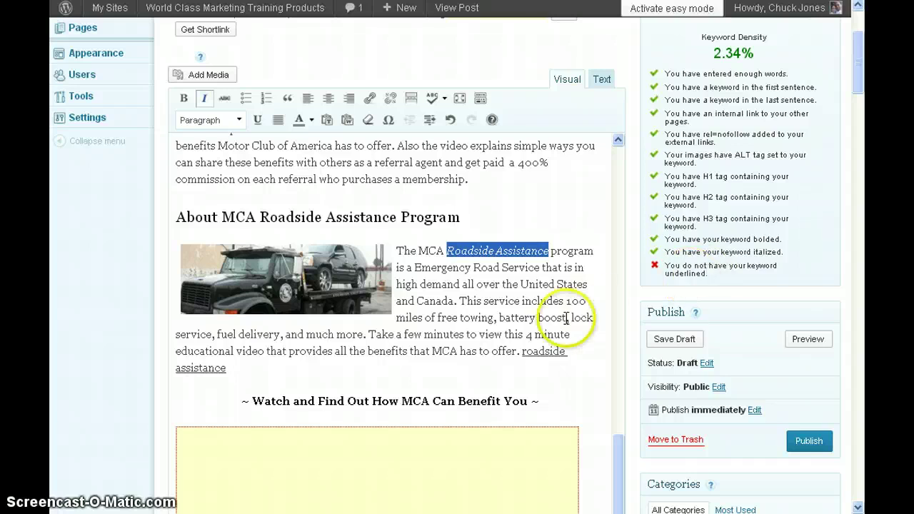
drag(522, 353, 578, 358)
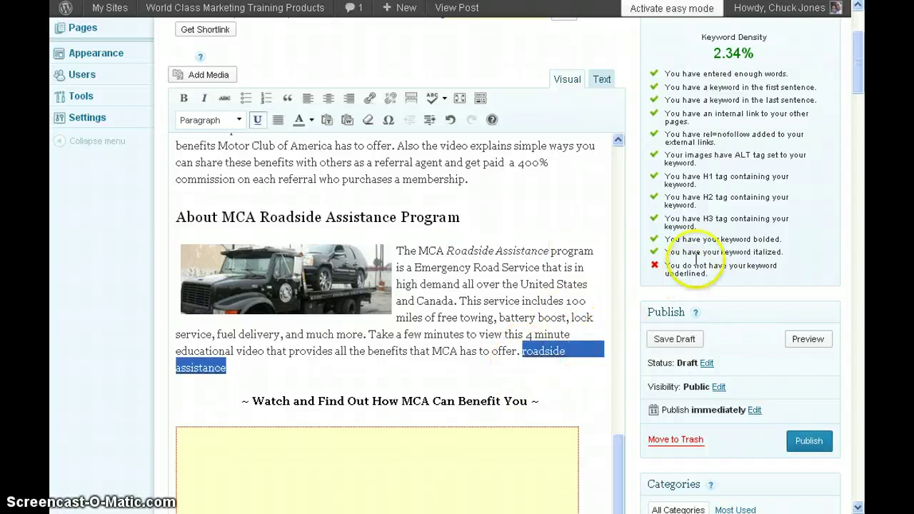
scroll(696, 260, up, 1)
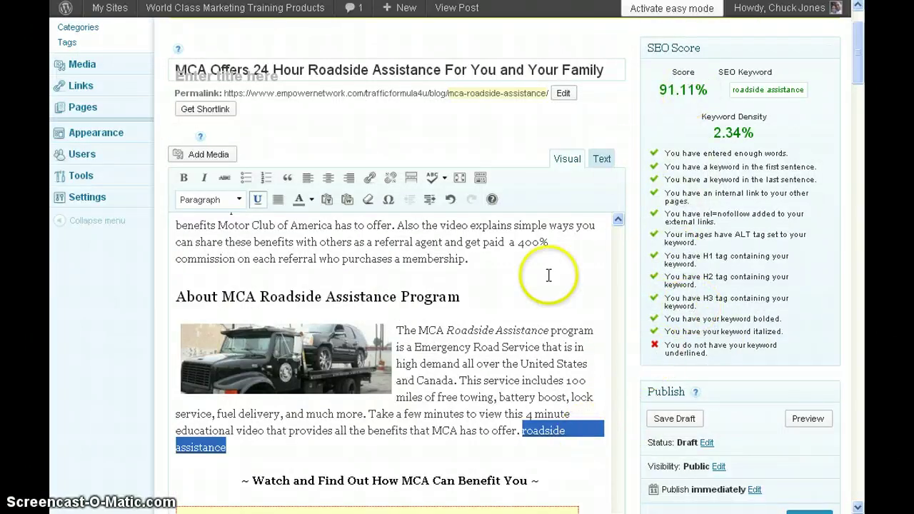
click(555, 308)
scroll(552, 309, up, 2)
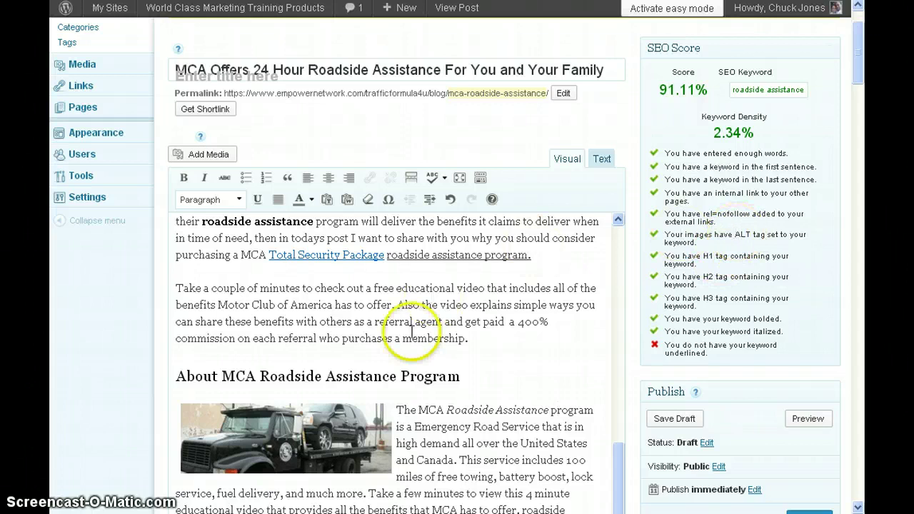
scroll(371, 357, down, 2)
scroll(291, 348, down, 15)
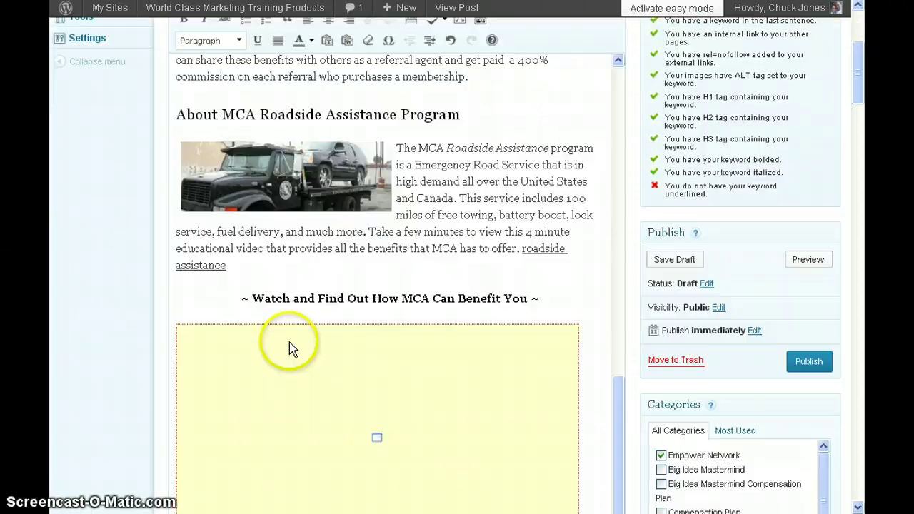
scroll(289, 342, down, 6)
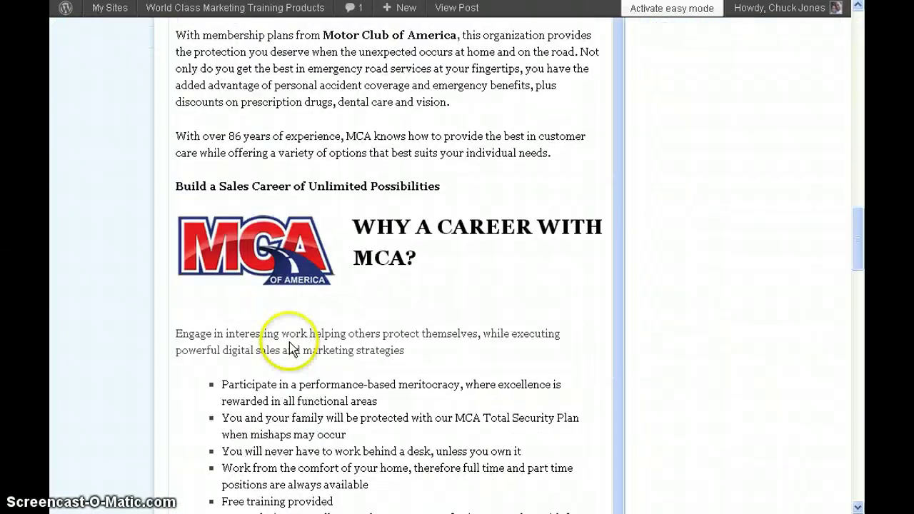
scroll(279, 343, down, 7)
scroll(269, 342, down, 6)
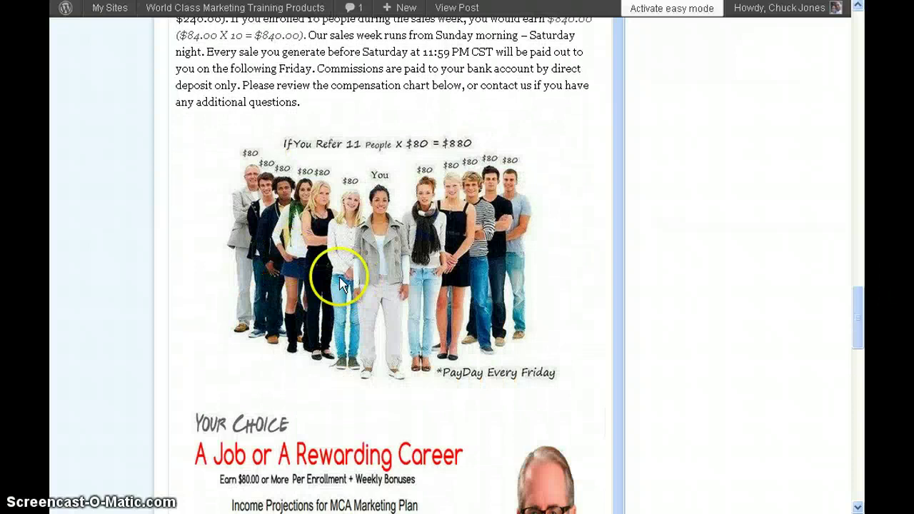
scroll(307, 292, down, 5)
scroll(302, 309, down, 4)
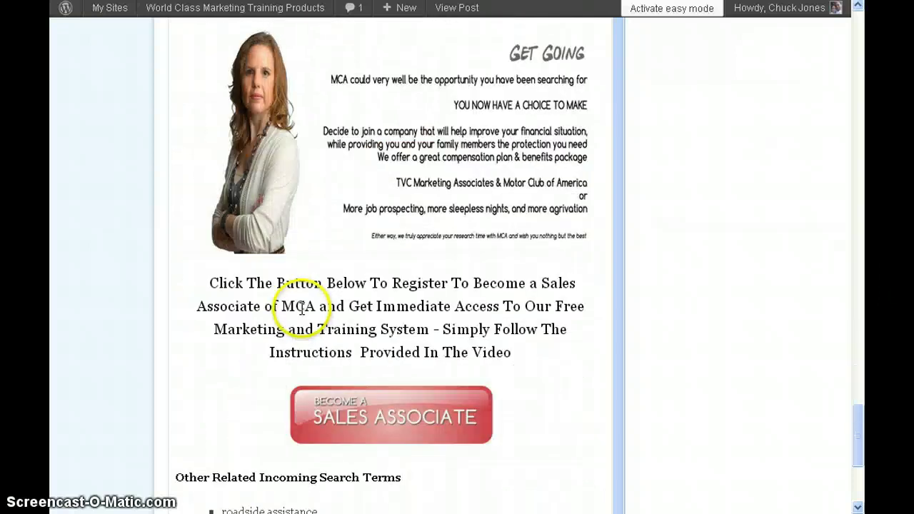
scroll(302, 310, up, 11)
scroll(739, 293, up, 20)
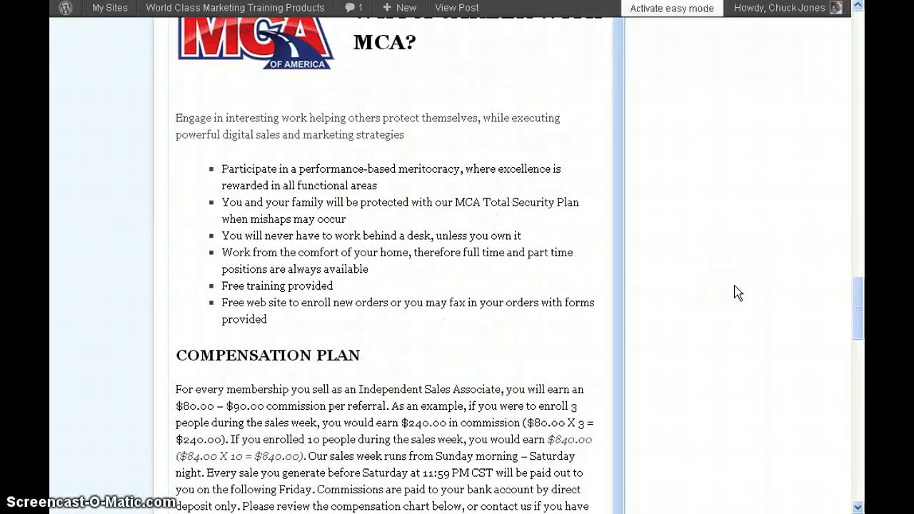
scroll(738, 293, up, 4)
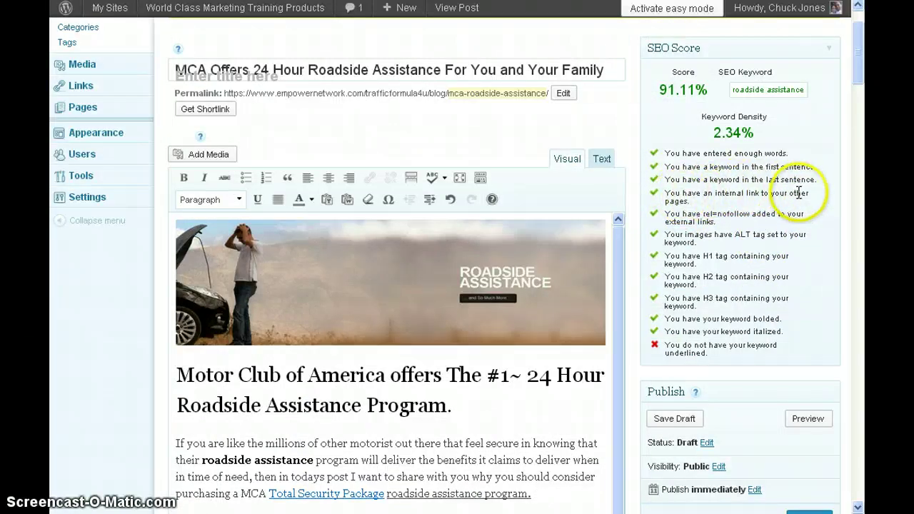
scroll(529, 300, down, 3)
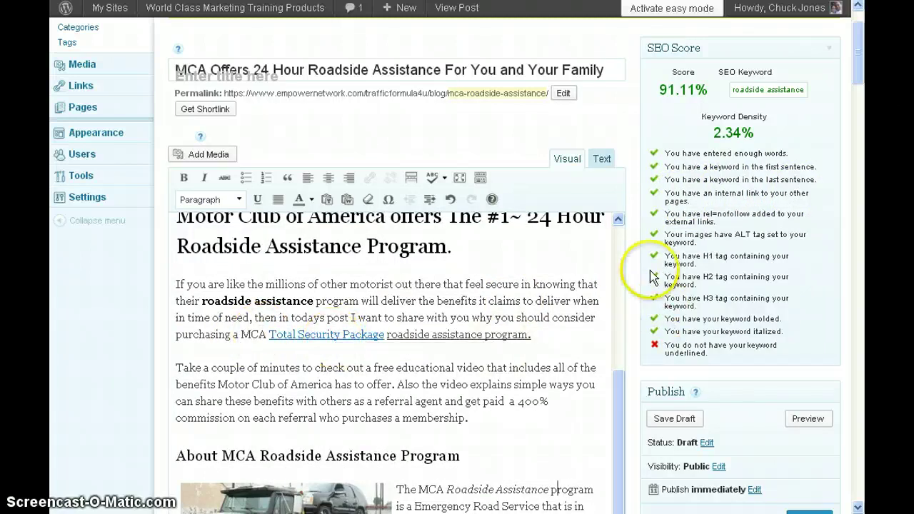
click(704, 214)
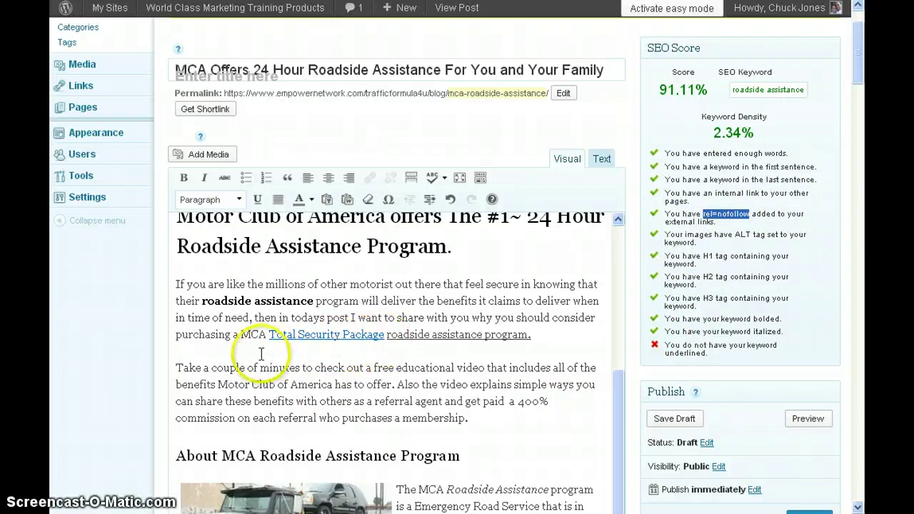
click(177, 334)
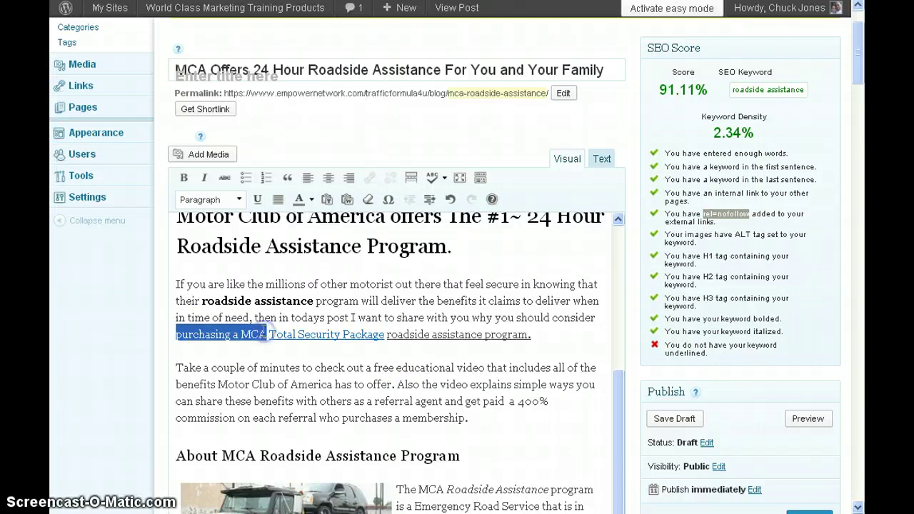
drag(266, 334, 267, 335)
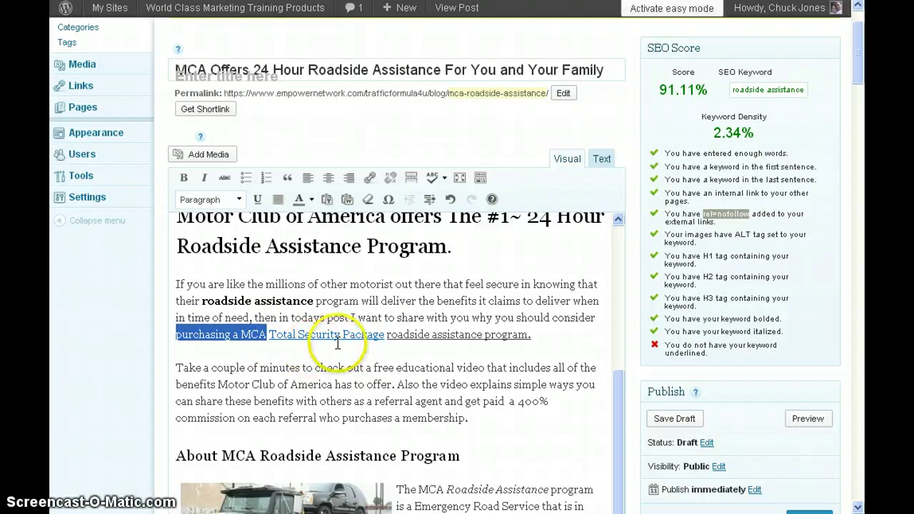
In the HTML view, check the Total Security Package link's href and rel="nofollow", then save the draft.
click(604, 167)
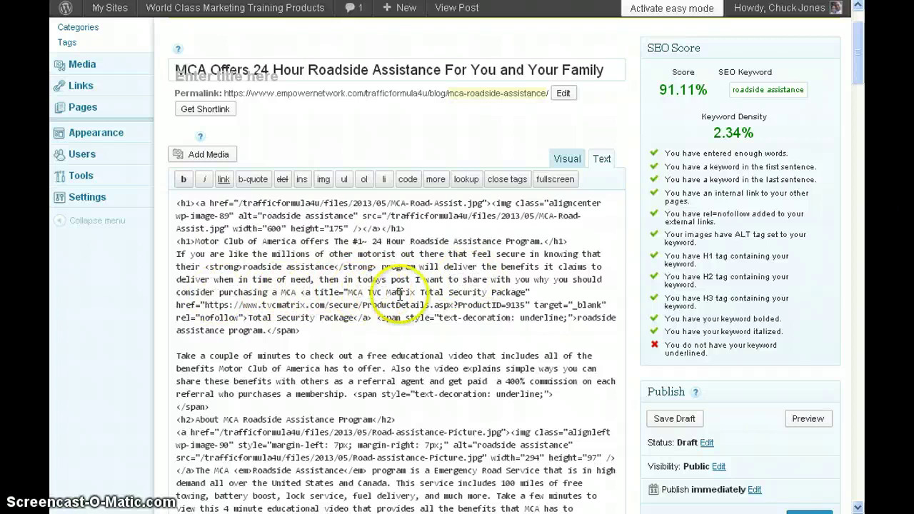
click(175, 305)
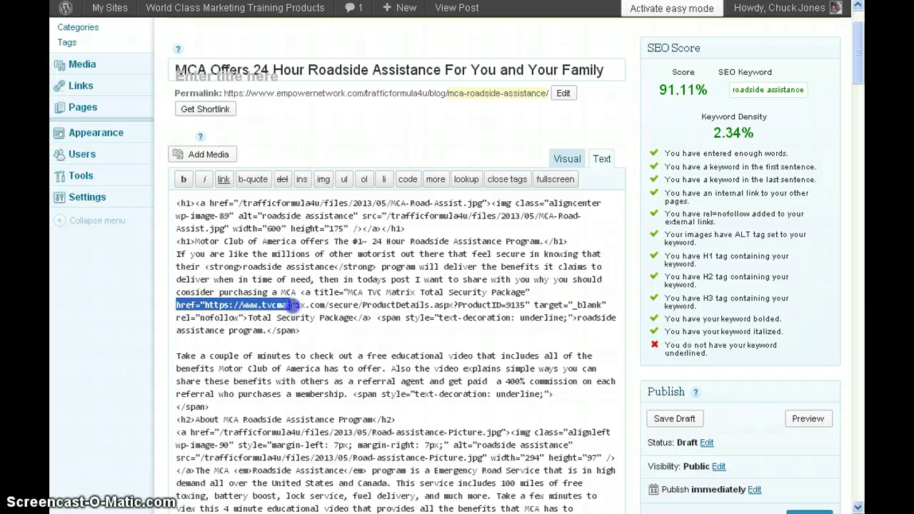
drag(292, 305, 528, 305)
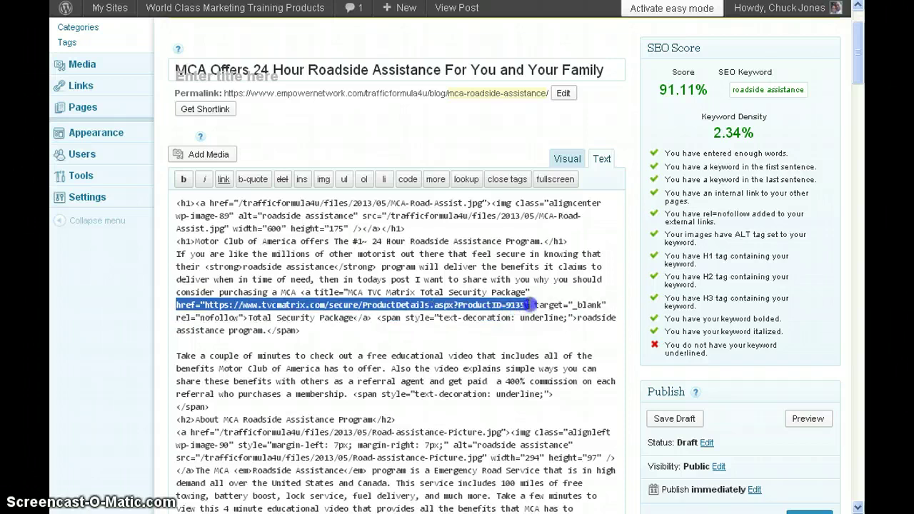
click(600, 289)
click(574, 307)
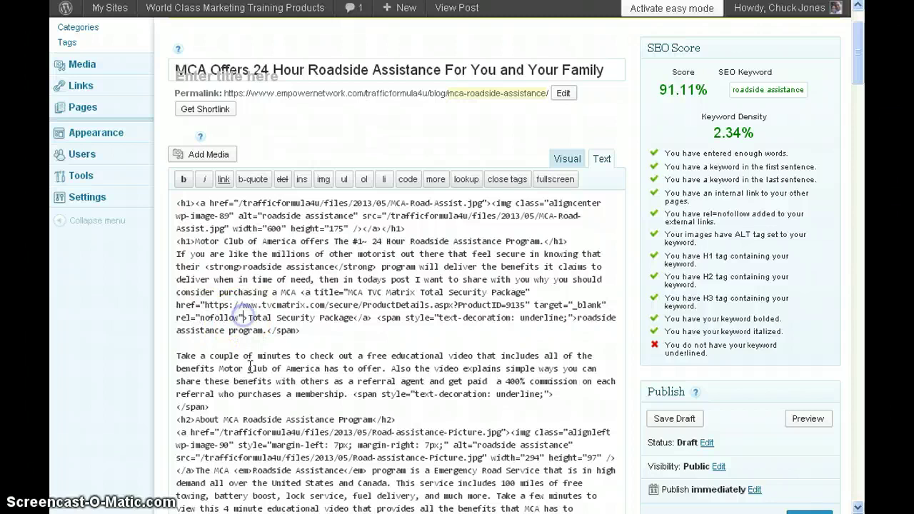
click(606, 305)
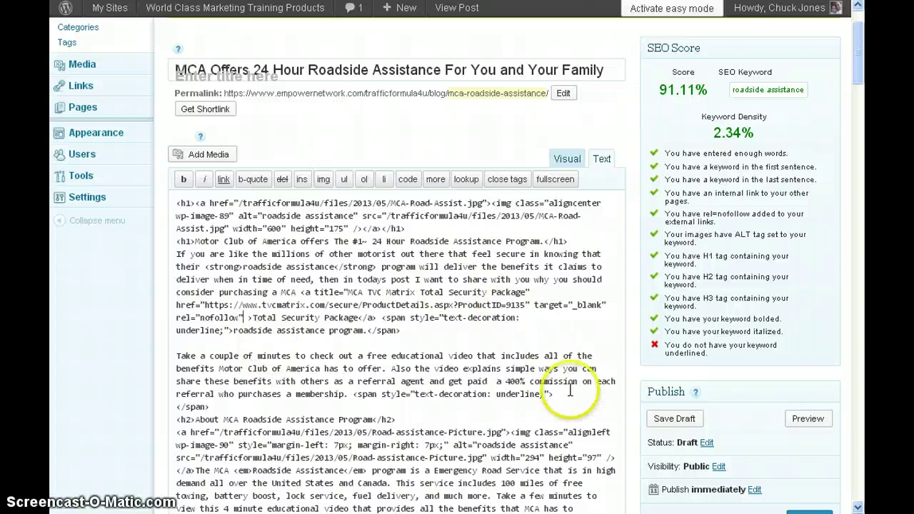
click(683, 419)
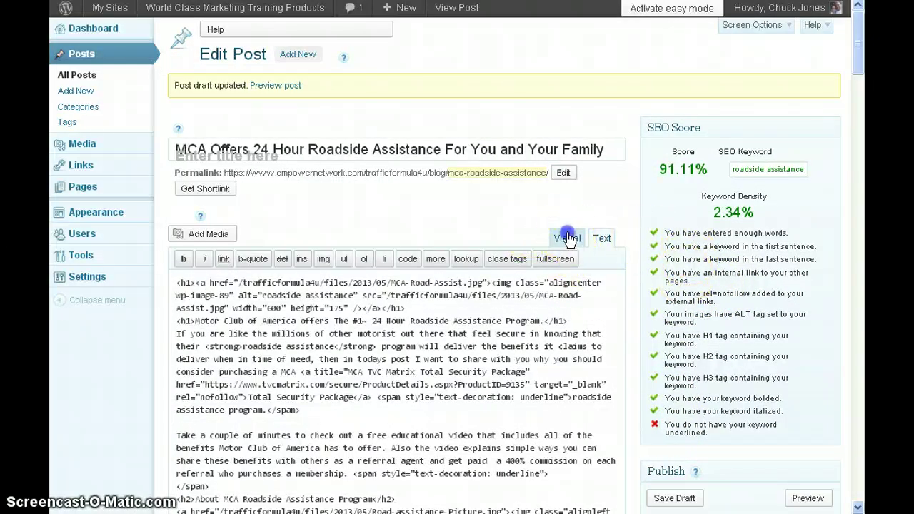
click(567, 238)
scroll(566, 240, down, 5)
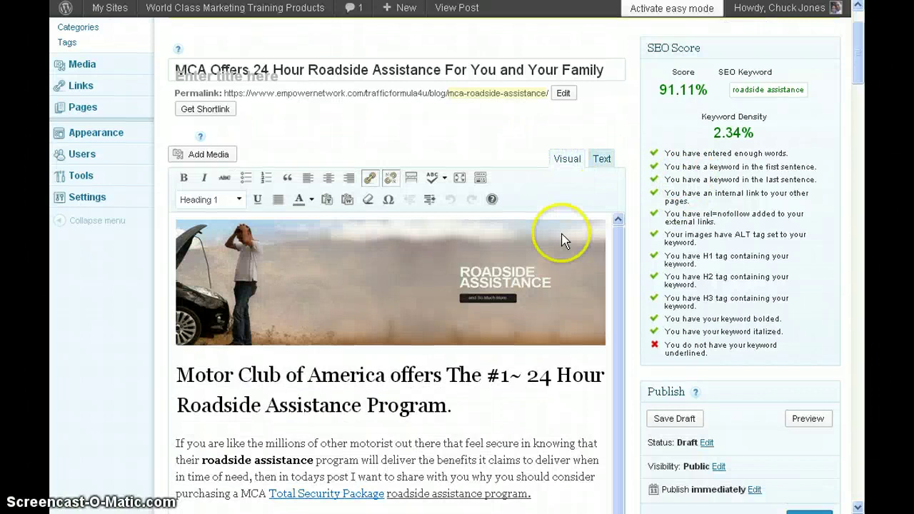
scroll(564, 240, up, 2)
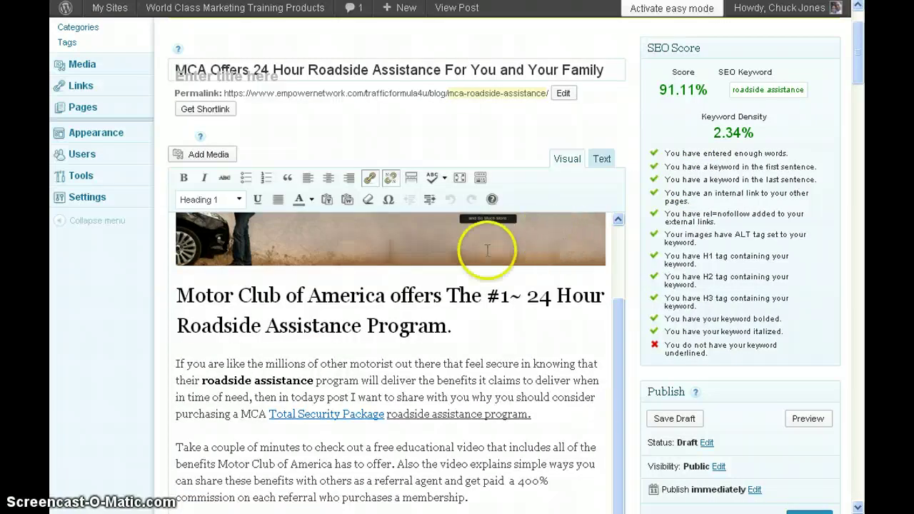
scroll(603, 249, down, 4)
scroll(345, 263, down, 2)
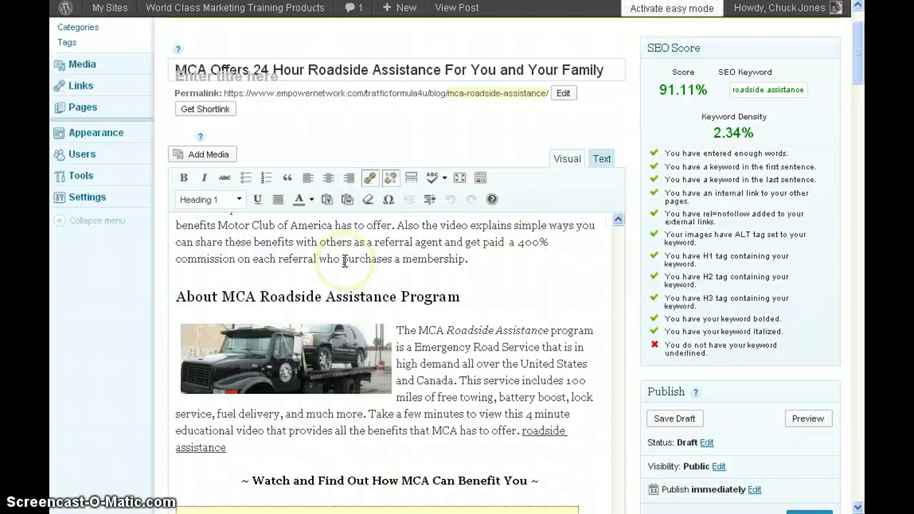
scroll(345, 262, down, 6)
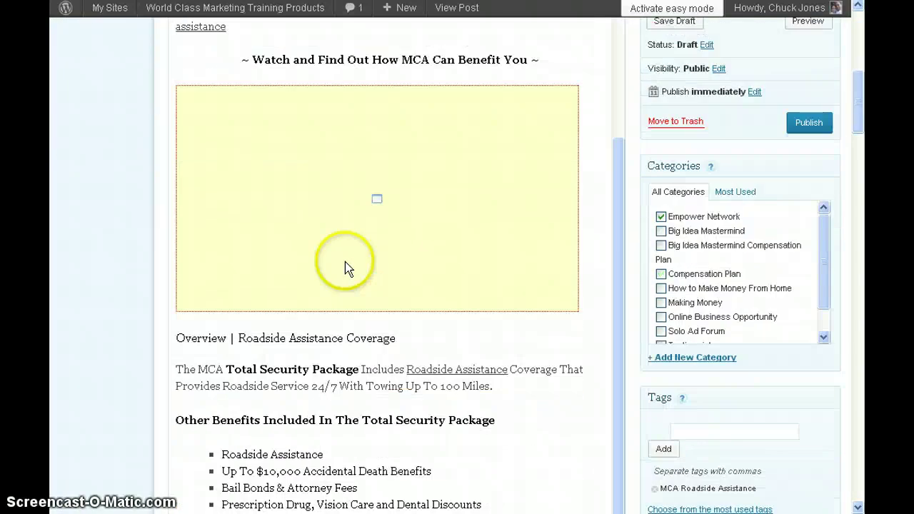
scroll(269, 362, down, 4)
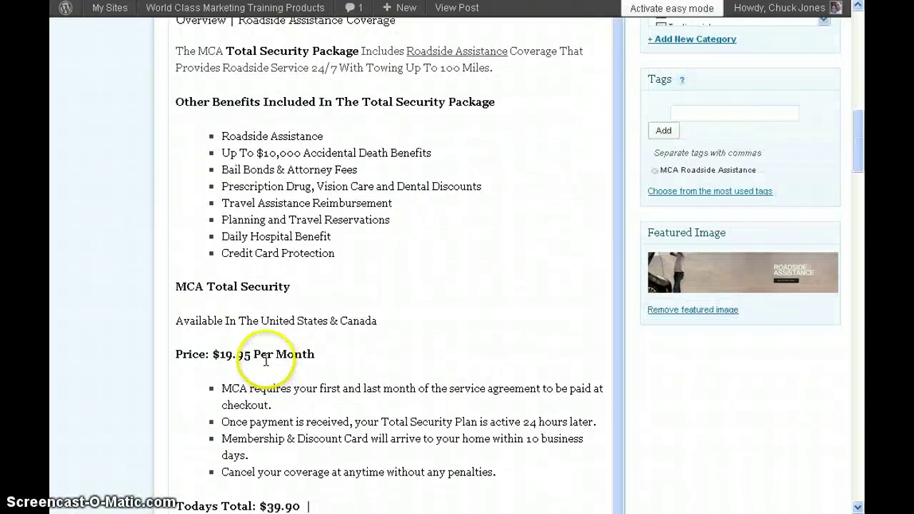
scroll(265, 362, down, 3)
scroll(245, 360, down, 5)
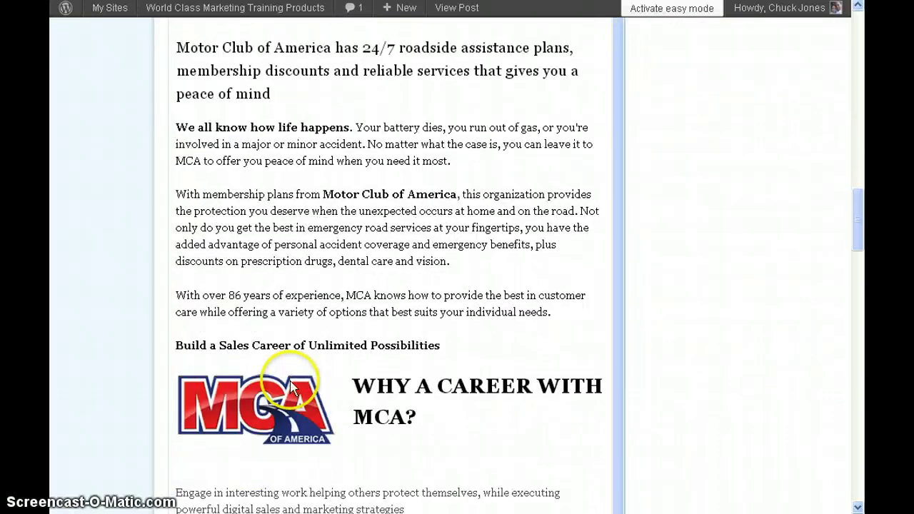
scroll(291, 386, down, 18)
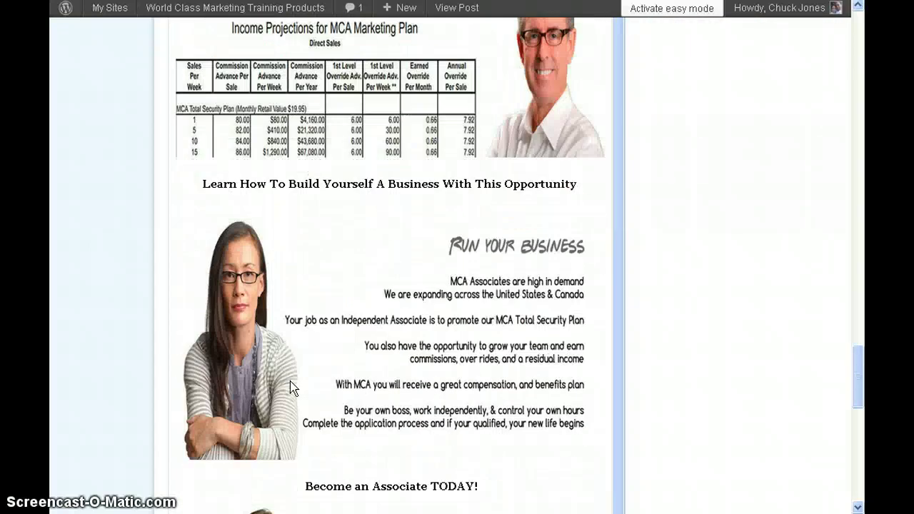
scroll(291, 387, down, 9)
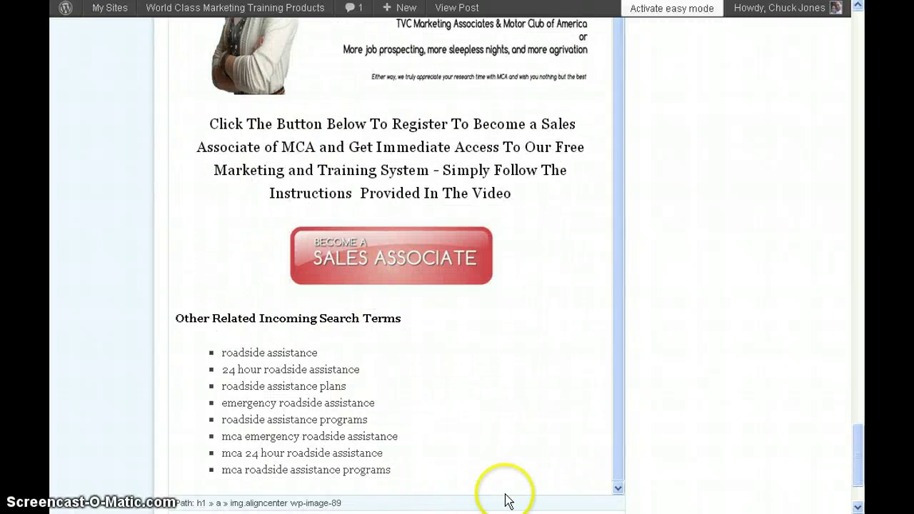
scroll(505, 500, up, 20)
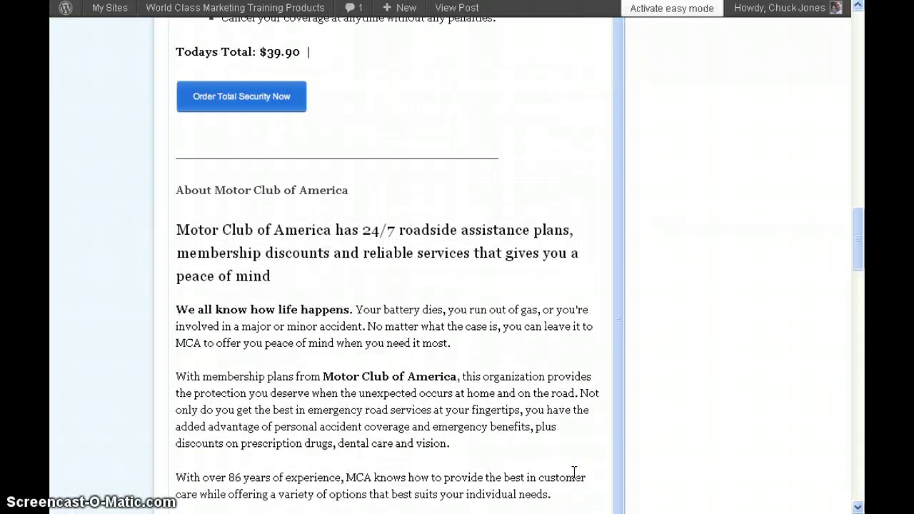
scroll(574, 472, up, 20)
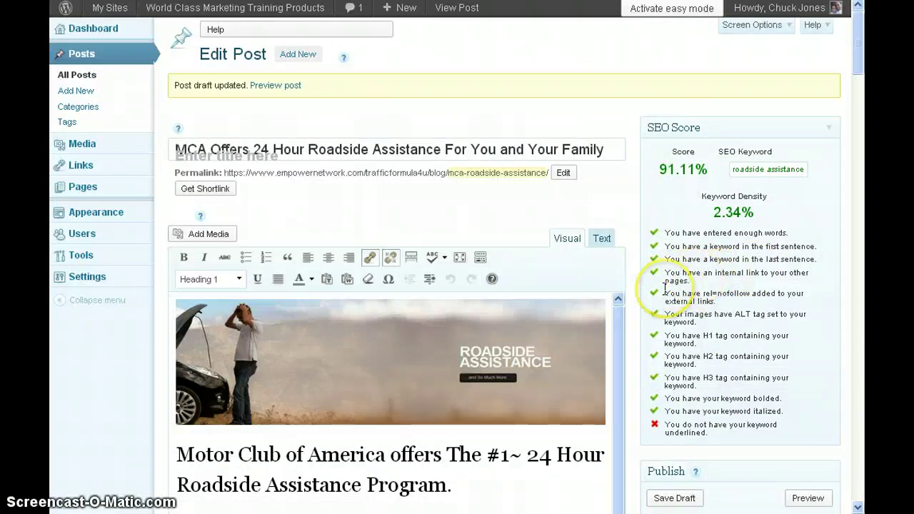
scroll(665, 293, down, 10)
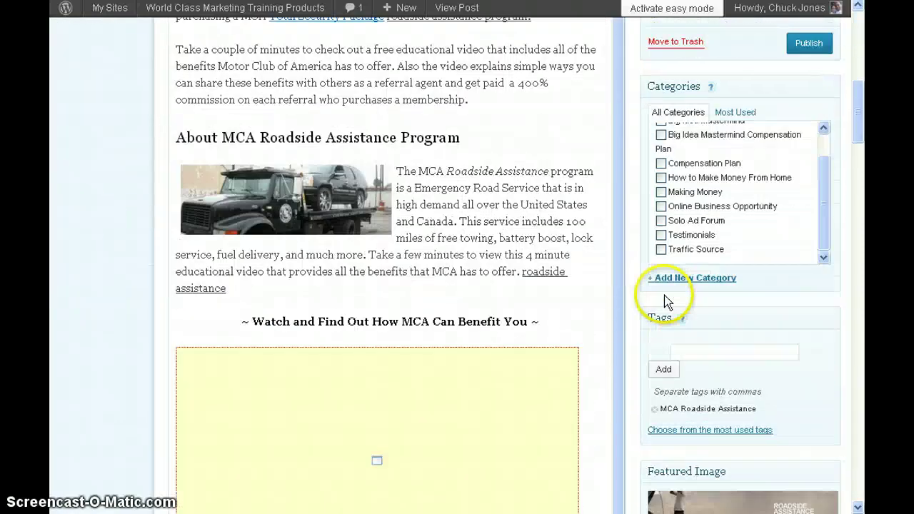
scroll(627, 303, down, 15)
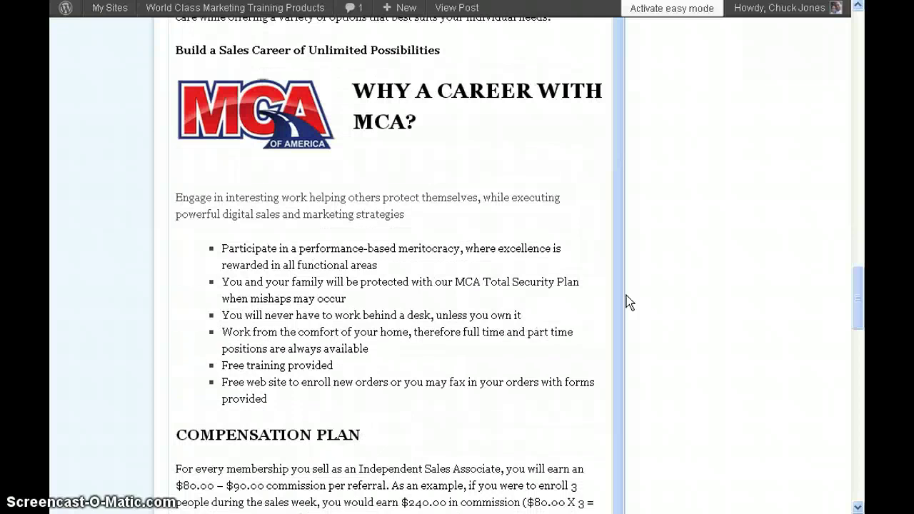
scroll(628, 302, down, 10)
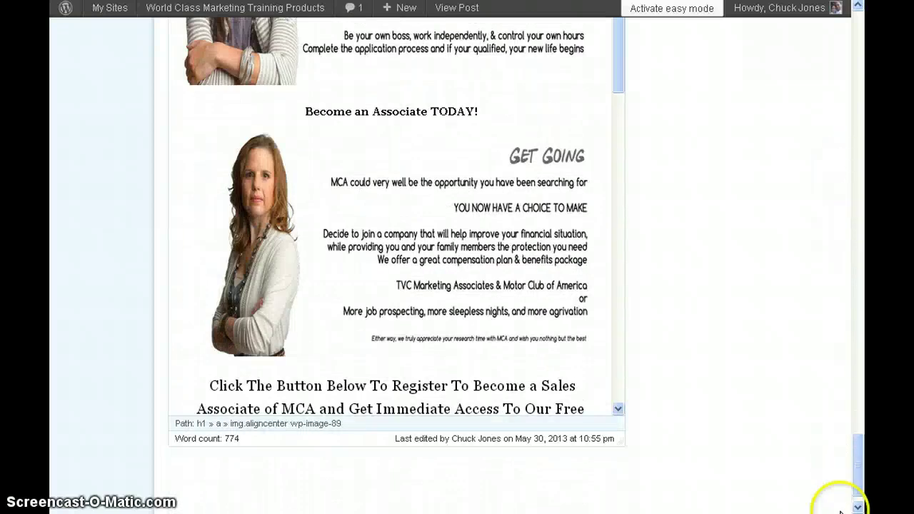
drag(857, 459, 861, 31)
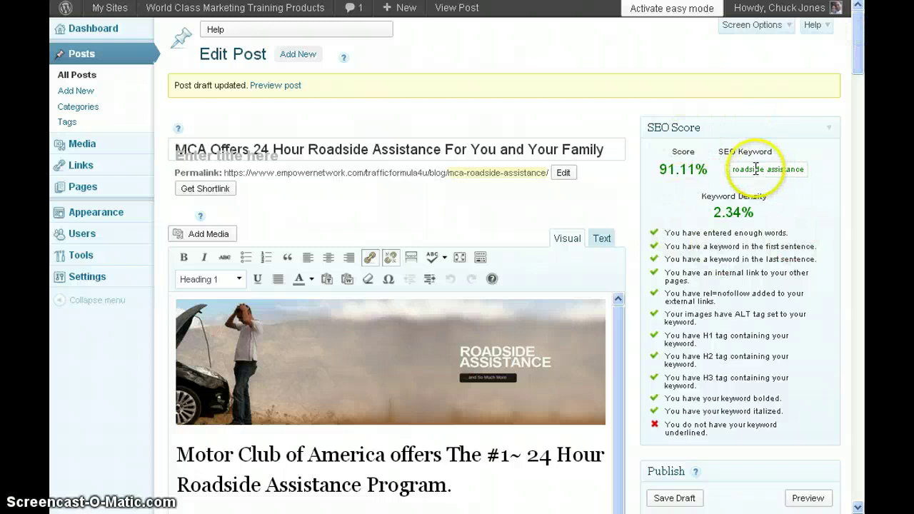
click(687, 218)
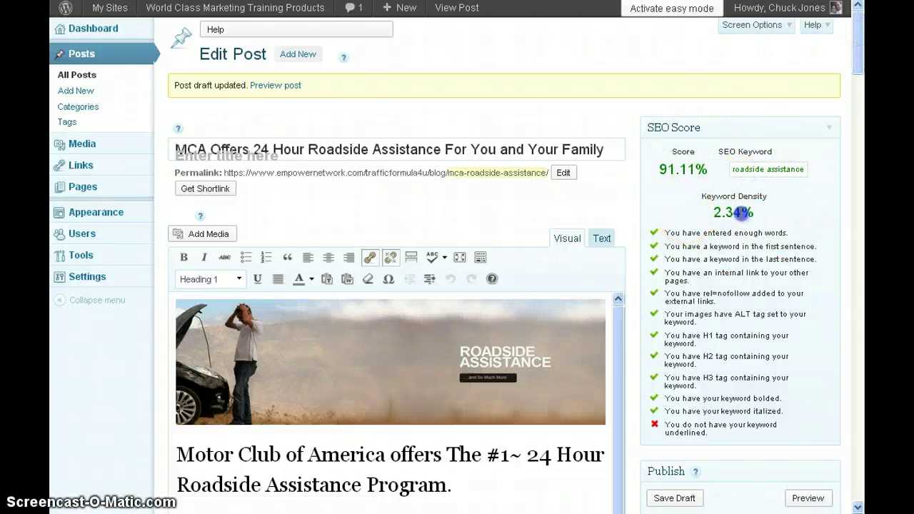
click(779, 212)
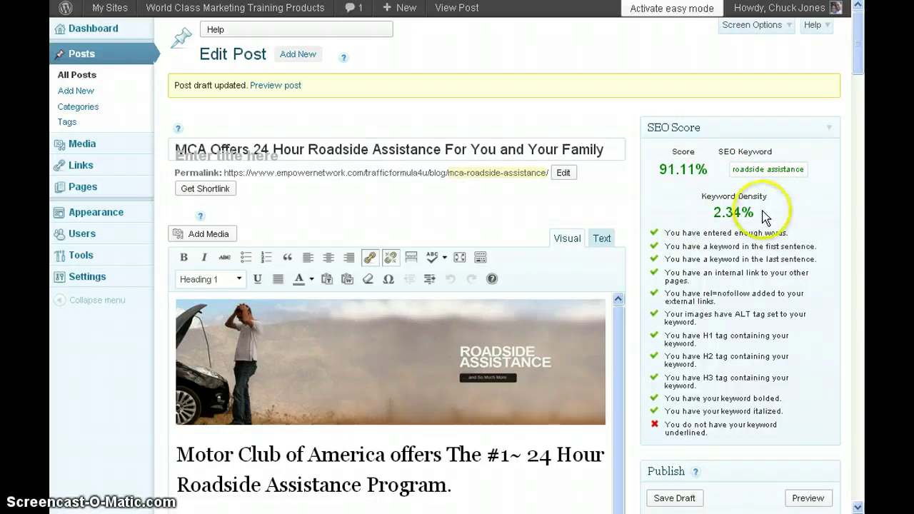
drag(863, 49, 857, 489)
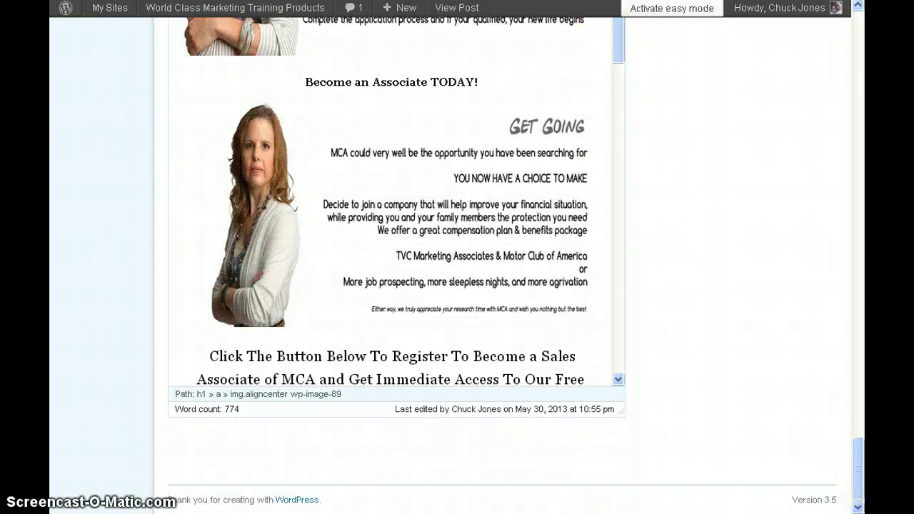
drag(619, 45, 664, 369)
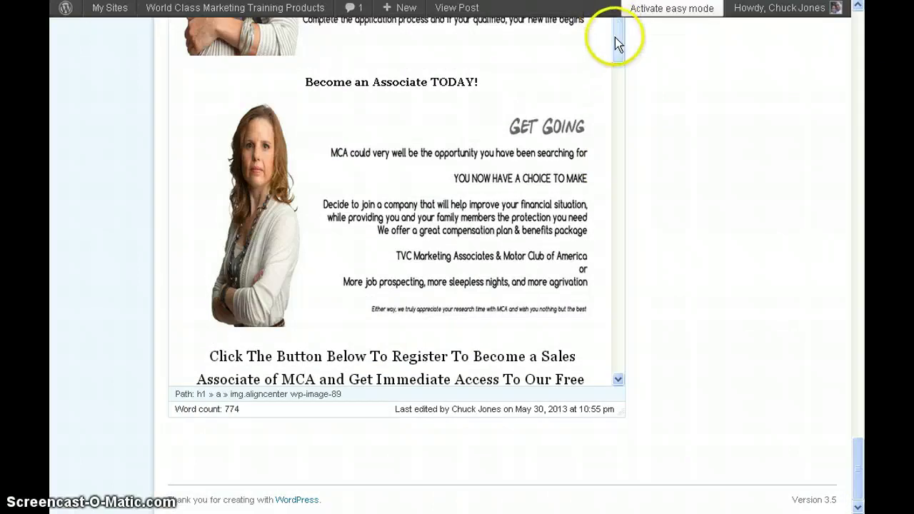
drag(619, 43, 619, 363)
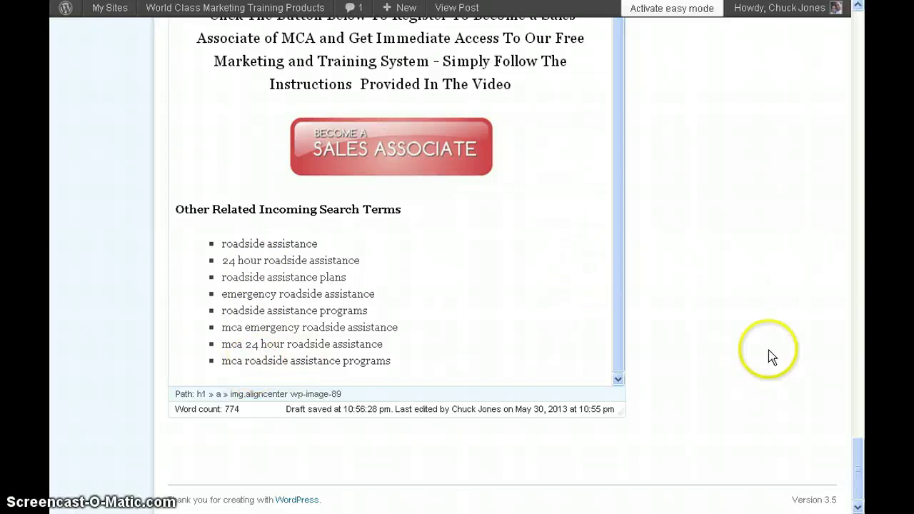
scroll(770, 357, up, 10)
scroll(772, 357, up, 15)
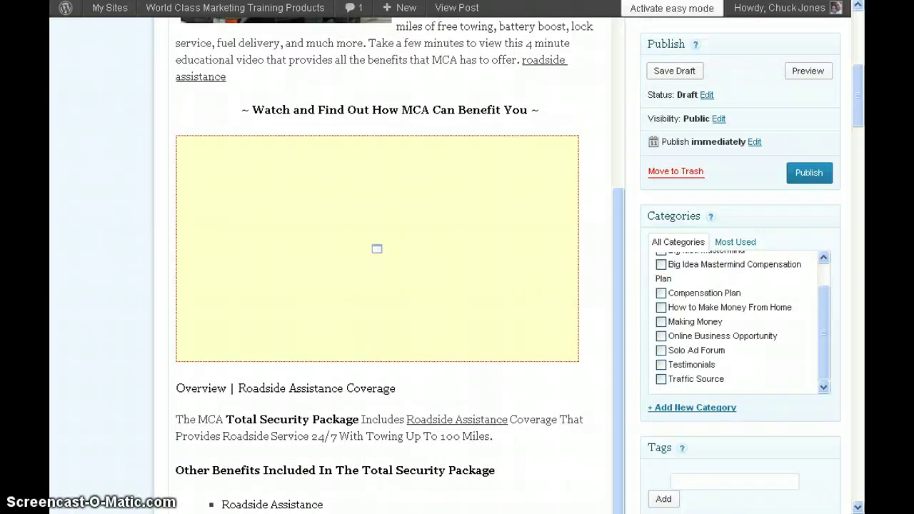
View the post on the live blog and scroll down through its content.
click(457, 7)
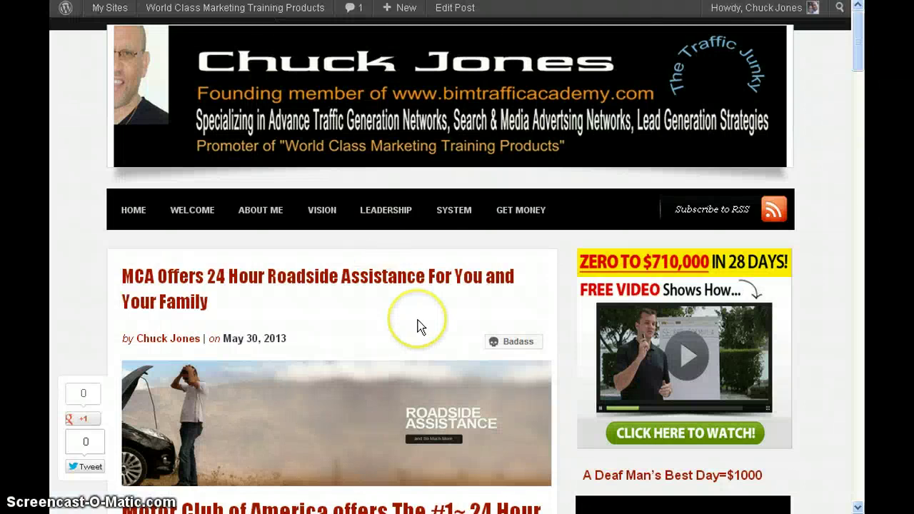
scroll(418, 320, down, 5)
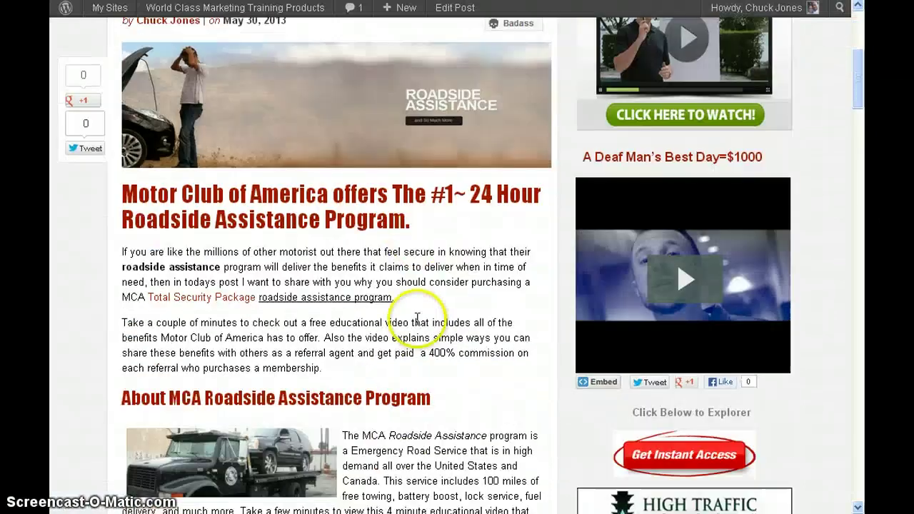
scroll(418, 319, down, 9)
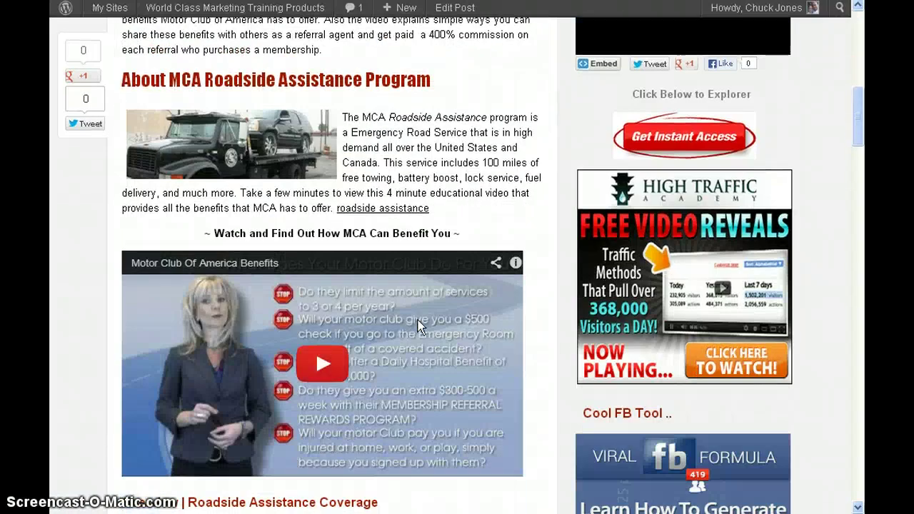
scroll(418, 320, down, 5)
scroll(418, 320, up, 2)
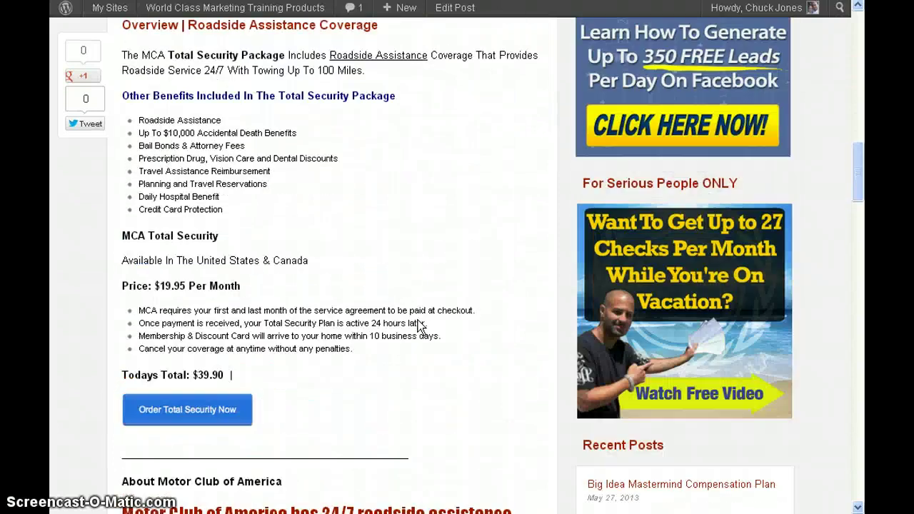
scroll(418, 320, up, 5)
scroll(314, 292, down, 5)
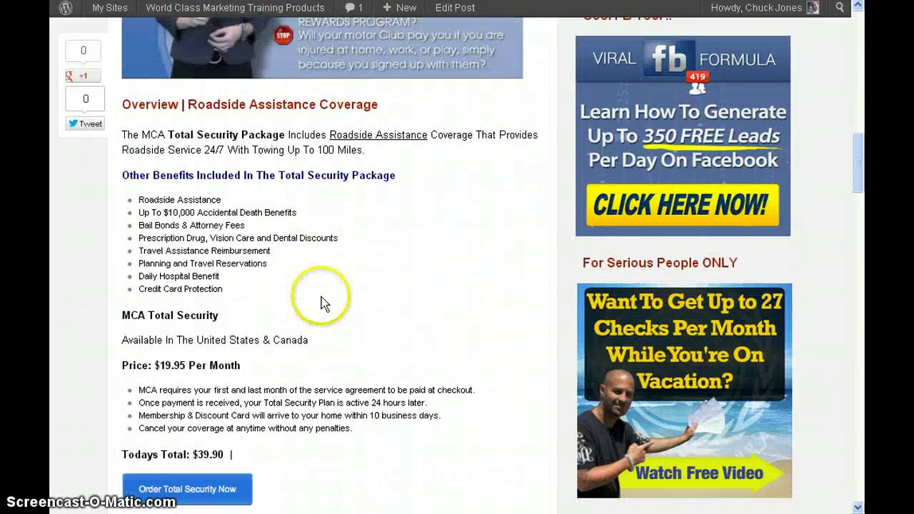
scroll(201, 238, down, 3)
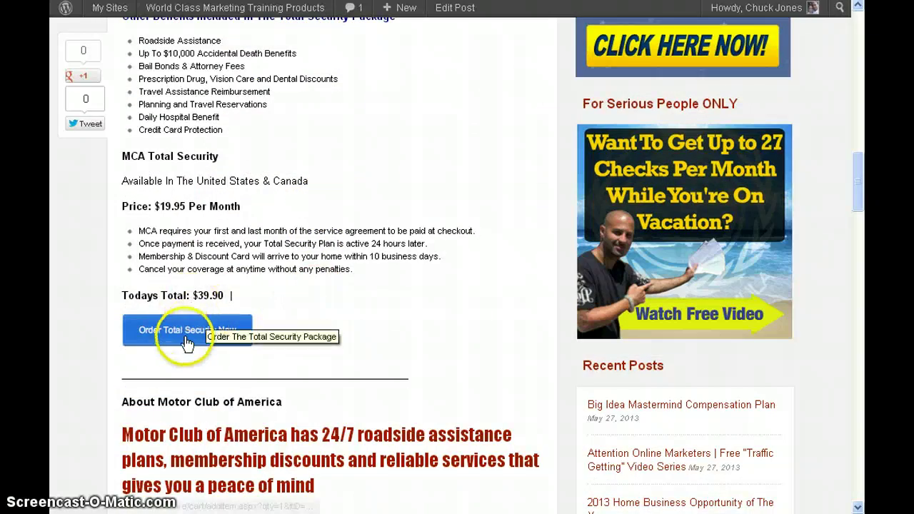
scroll(357, 319, down, 5)
scroll(357, 319, down, 3)
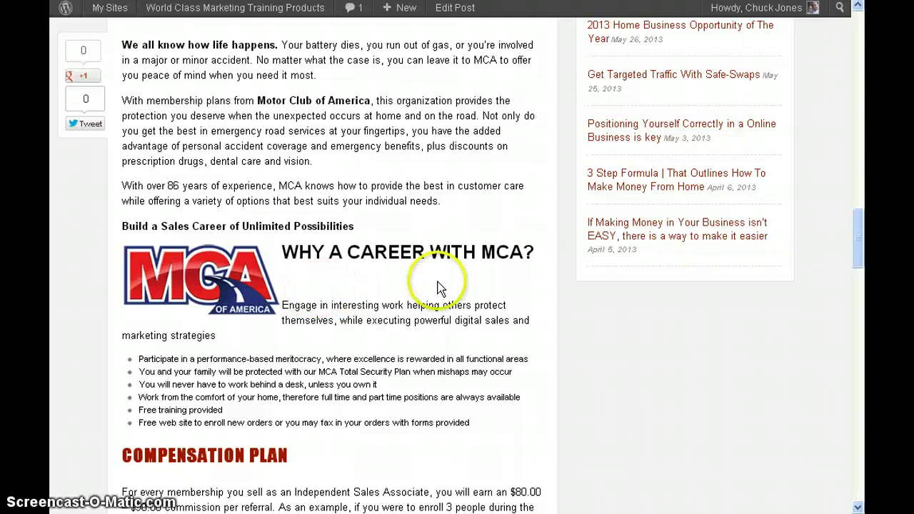
scroll(467, 287, down, 3)
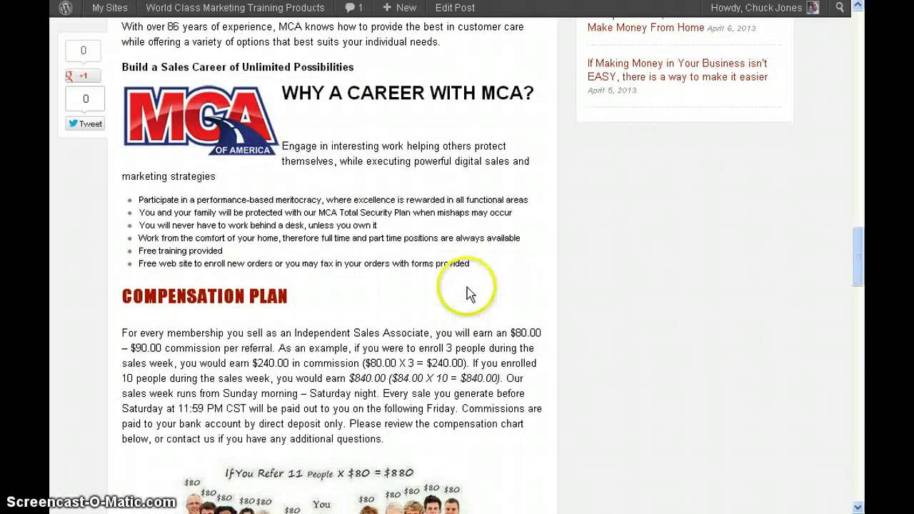
scroll(453, 292, down, 2)
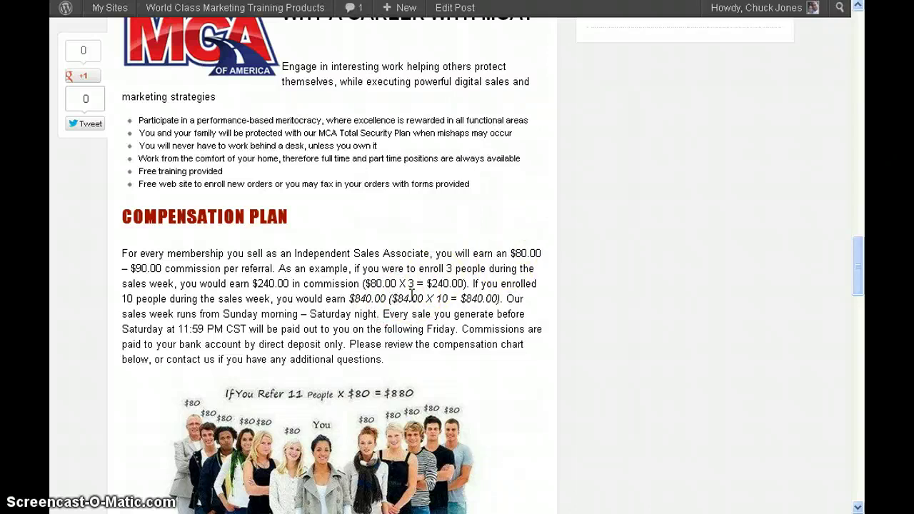
Scroll the live post to review its compensation plan, pricing and About MCA sections.
scroll(412, 295, up, 10)
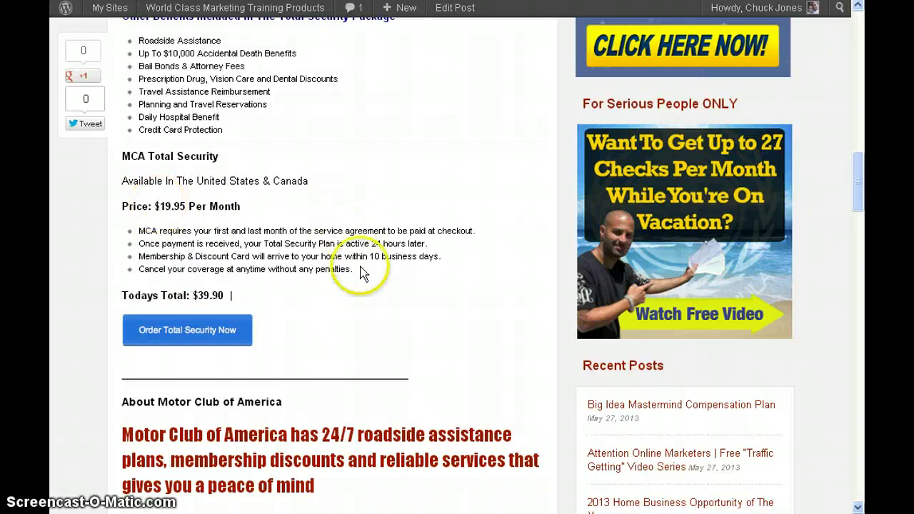
scroll(364, 273, down, 12)
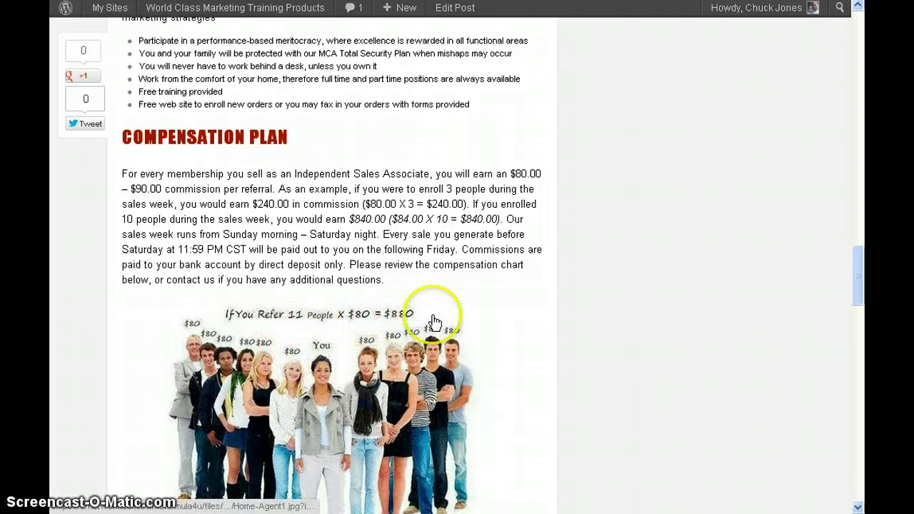
scroll(461, 310, down, 2)
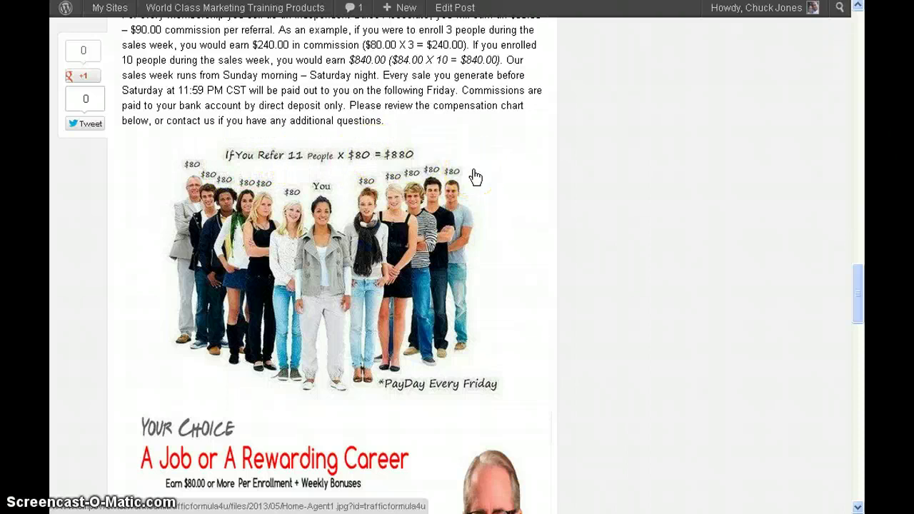
scroll(476, 177, down, 10)
scroll(476, 177, up, 8)
scroll(476, 178, up, 8)
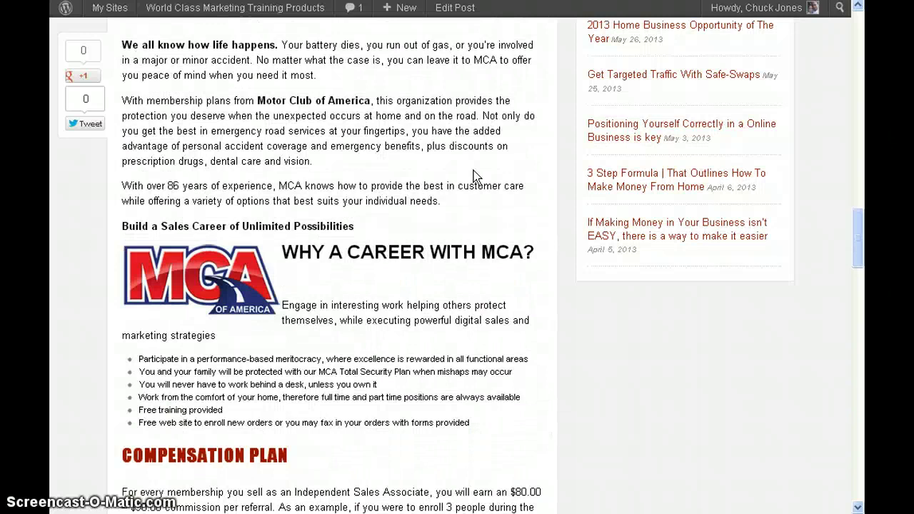
scroll(476, 177, up, 3)
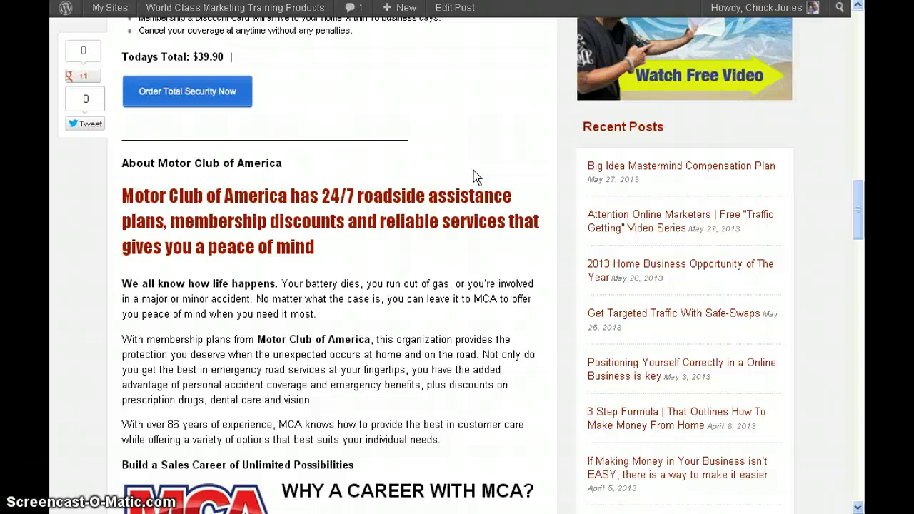
scroll(475, 177, up, 2)
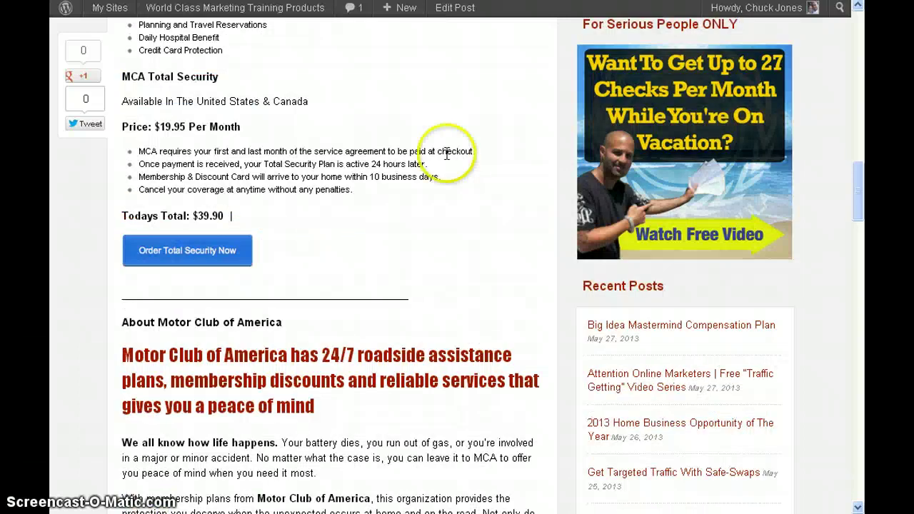